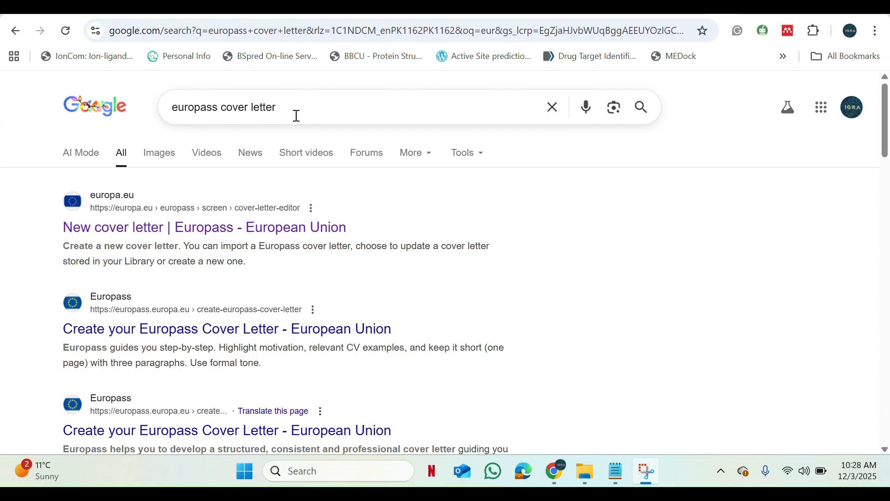
- Open the Europass cover letter editor from the search results and create a new cover letter
click(221, 239)
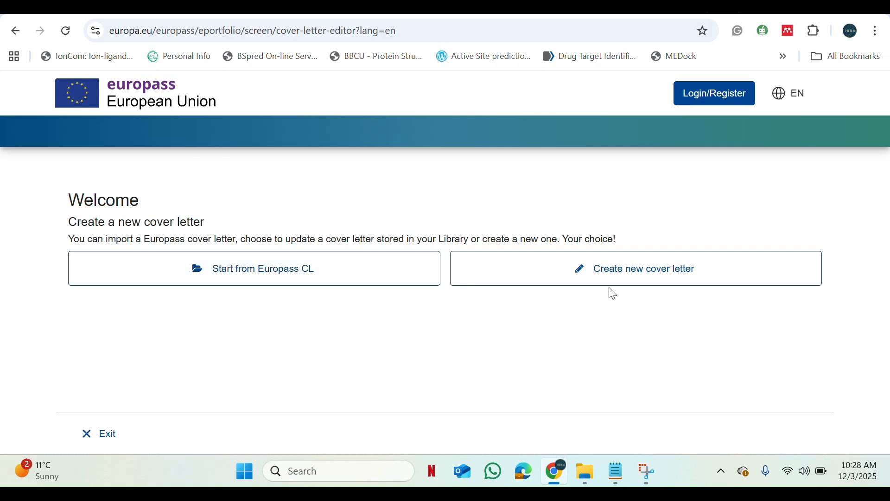
click(630, 277)
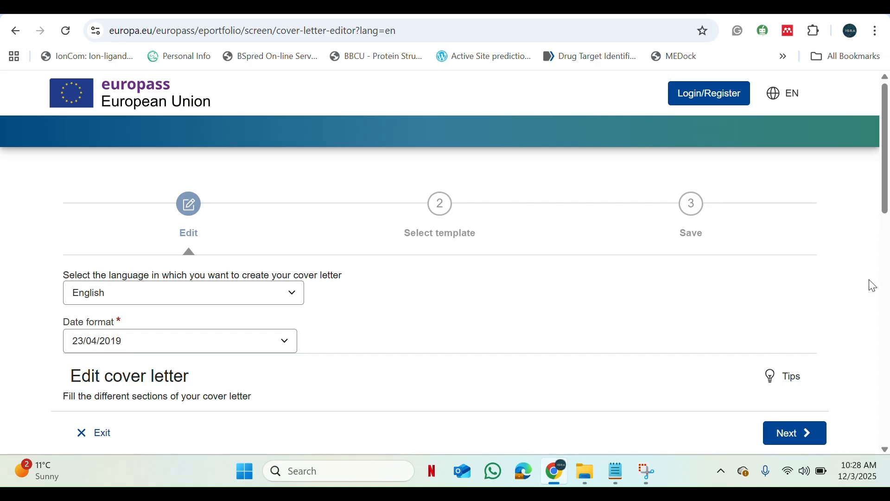
- Enter the sender's first name and last name in the cover letter's personal details
drag(884, 210, 867, 289)
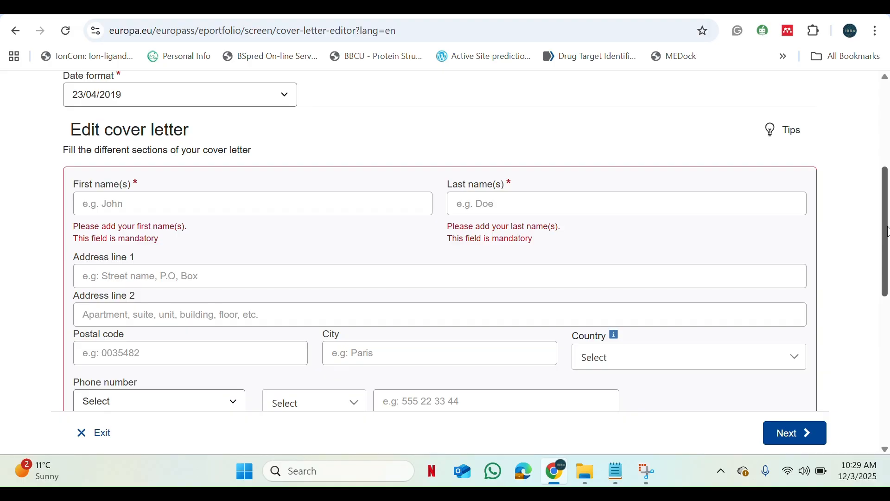
drag(876, 241, 831, 205)
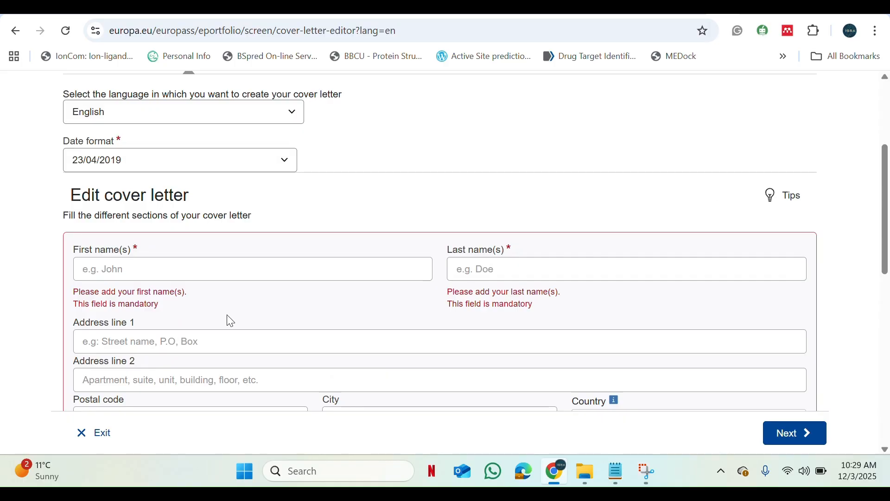
click(260, 264)
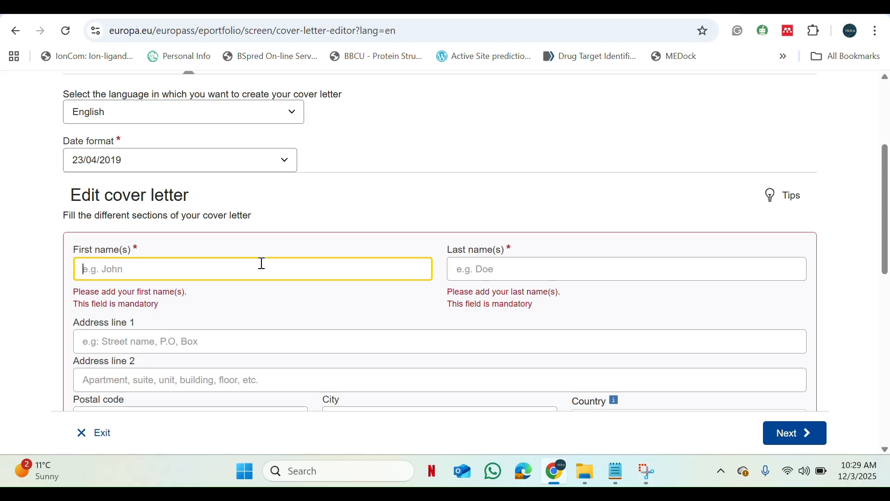
text(Jo)
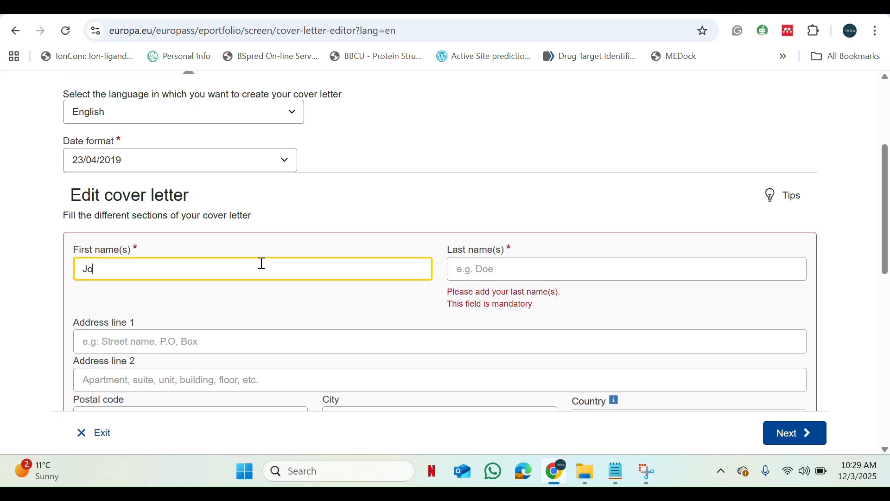
text(hn)
click(527, 265)
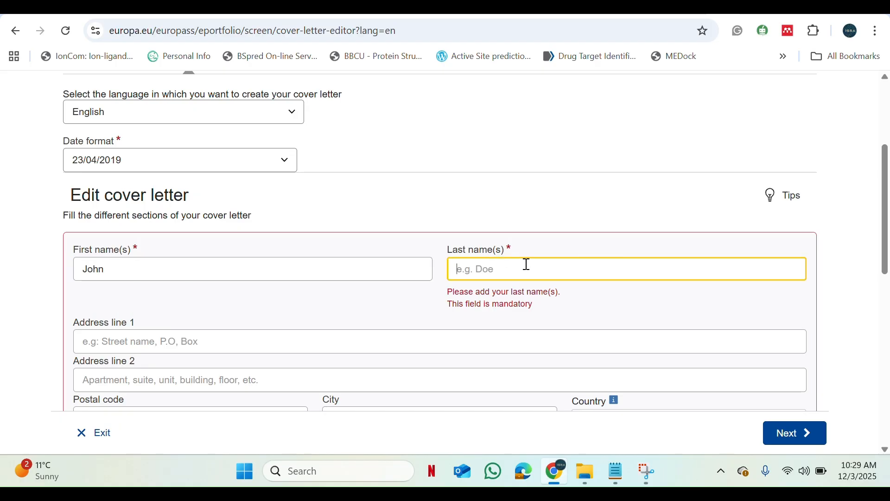
text(Smith)
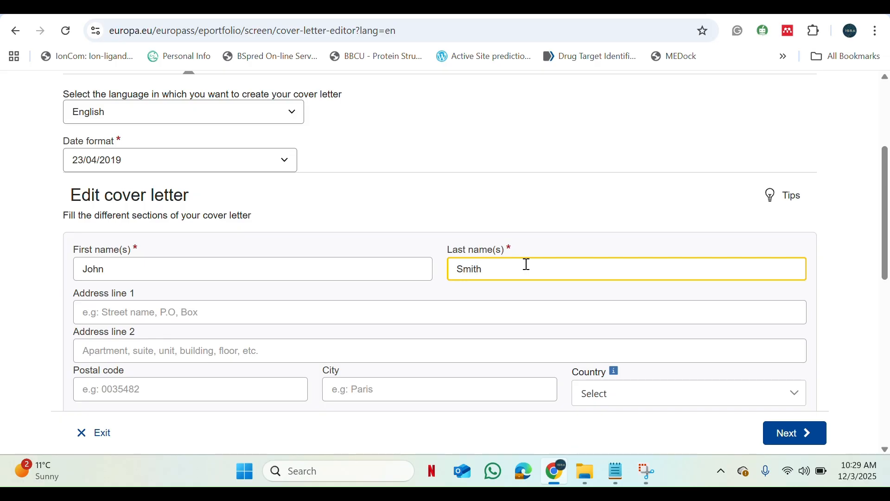
- Fill in the sender's first address line, postal code and city
click(169, 315)
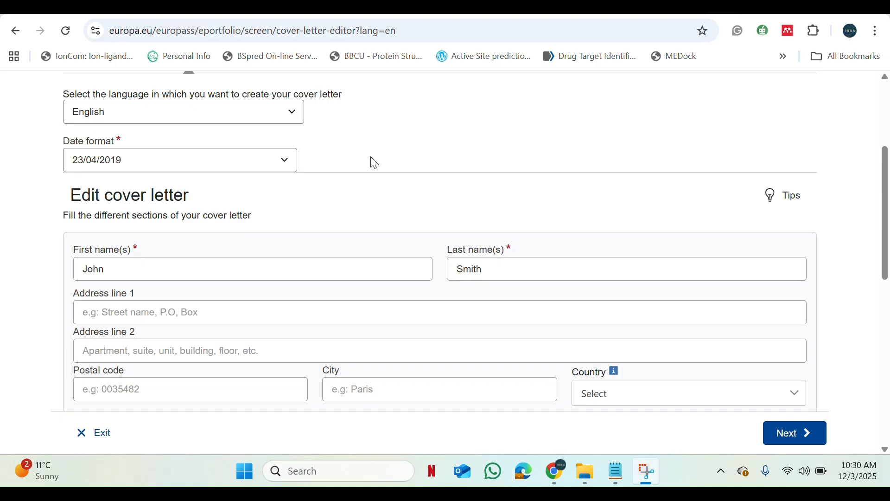
click(197, 319)
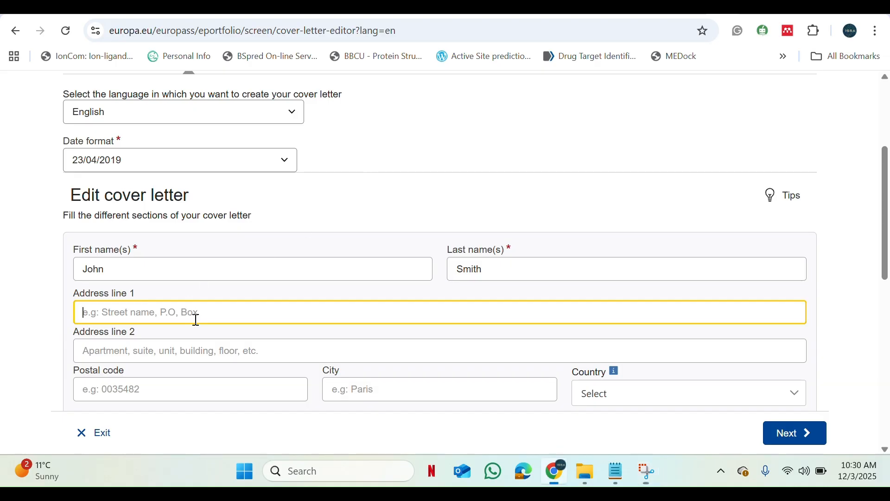
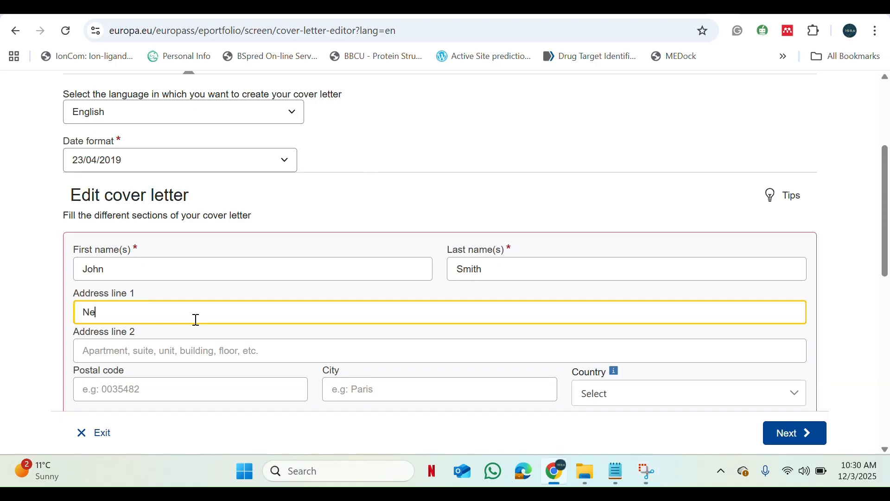
click(175, 387)
text(57000)
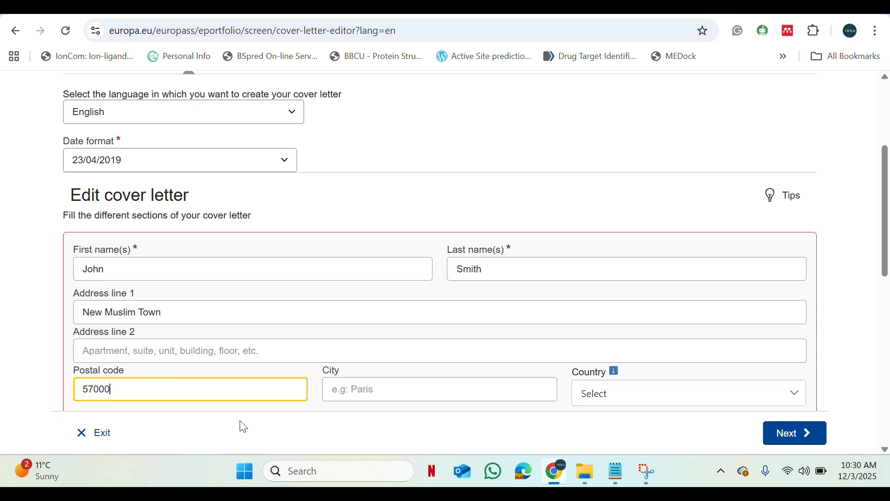
click(395, 386)
text(Lahore)
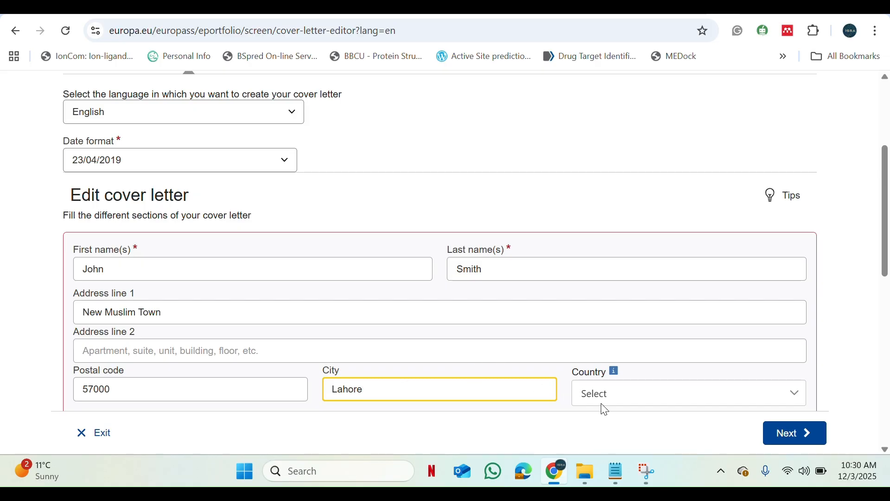
- Set the sender's country to Pakistan
click(622, 404)
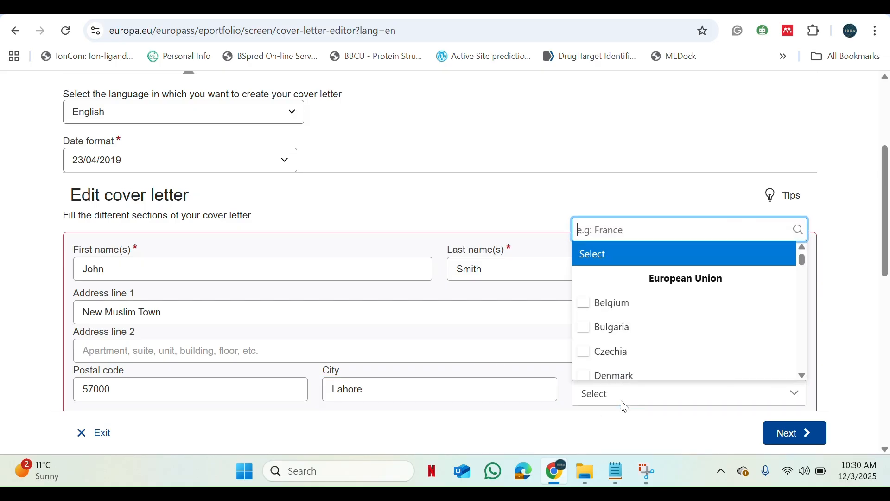
click(624, 407)
text(paki)
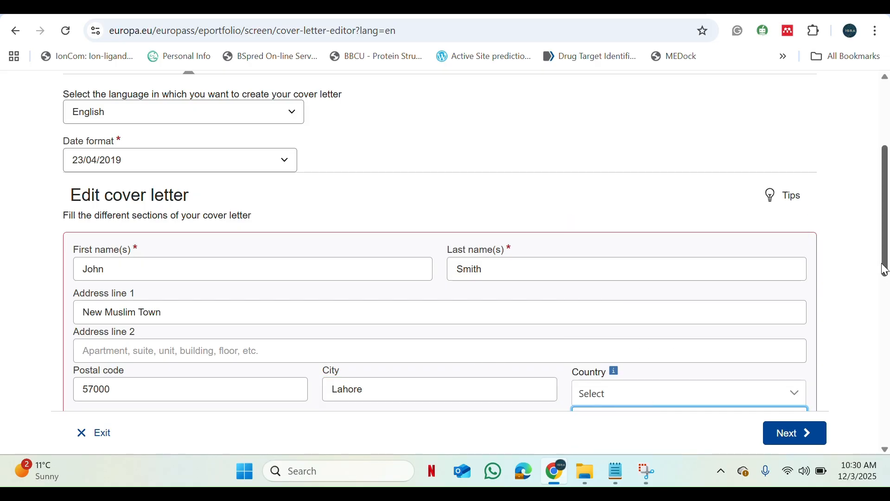
scroll(797, 321, down, 2)
click(622, 325)
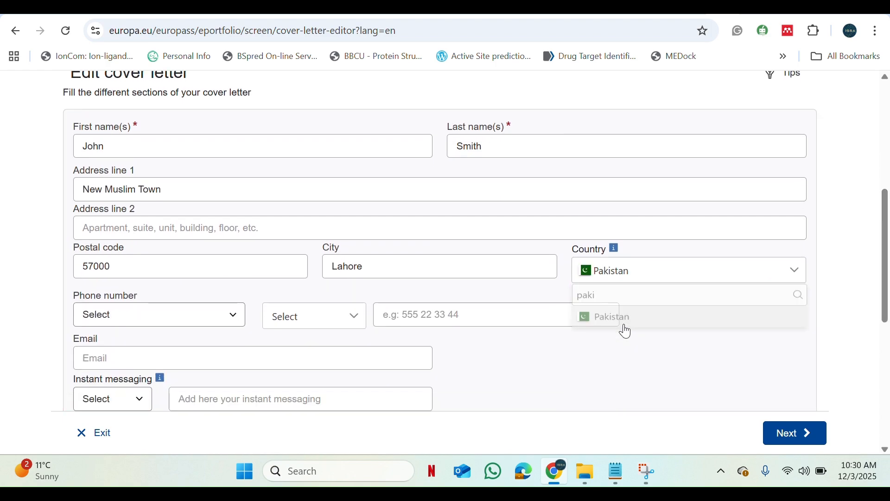
- Add the sender's phone number as a Mobile number with the Pakistan +92 prefix
drag(885, 242, 881, 269)
click(177, 242)
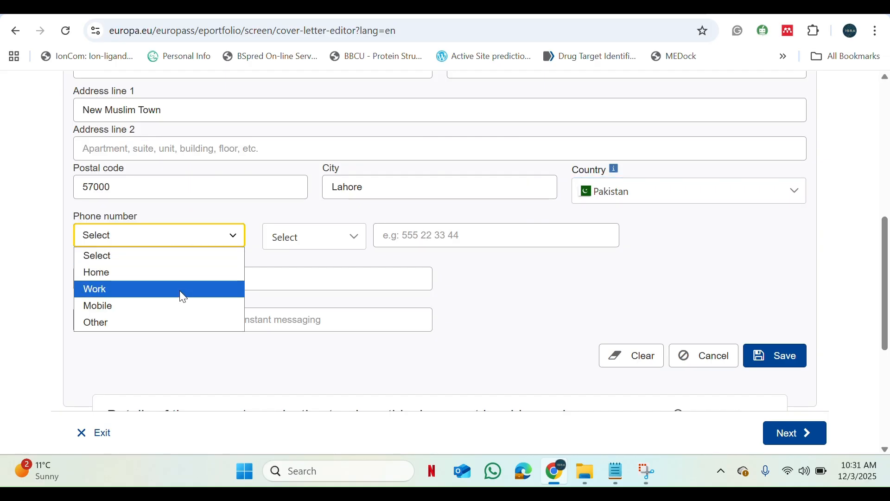
click(180, 305)
click(342, 246)
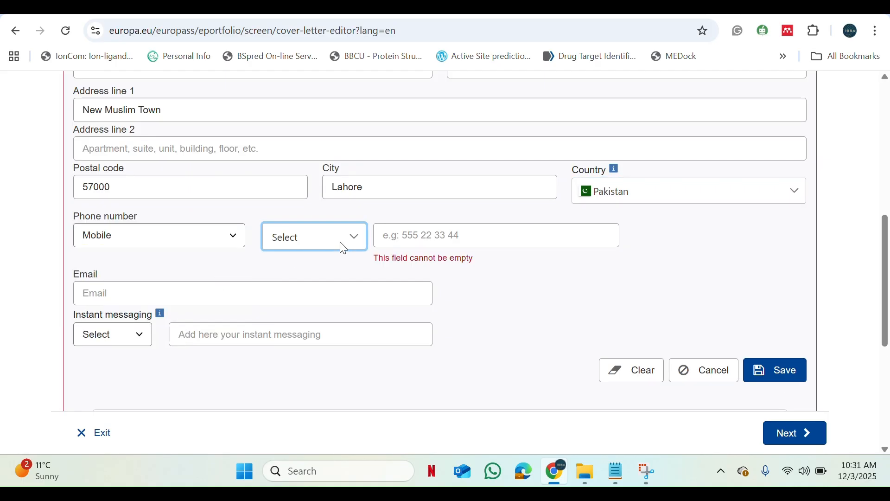
text(pak)
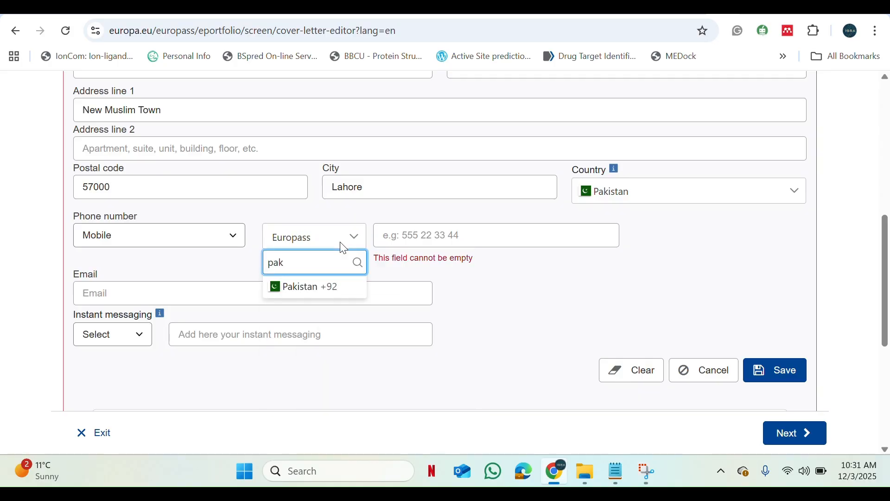
click(335, 287)
click(447, 237)
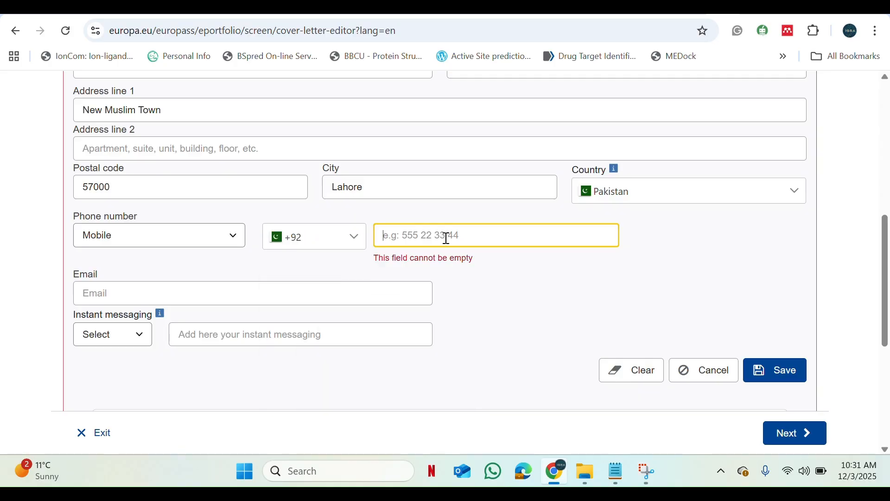
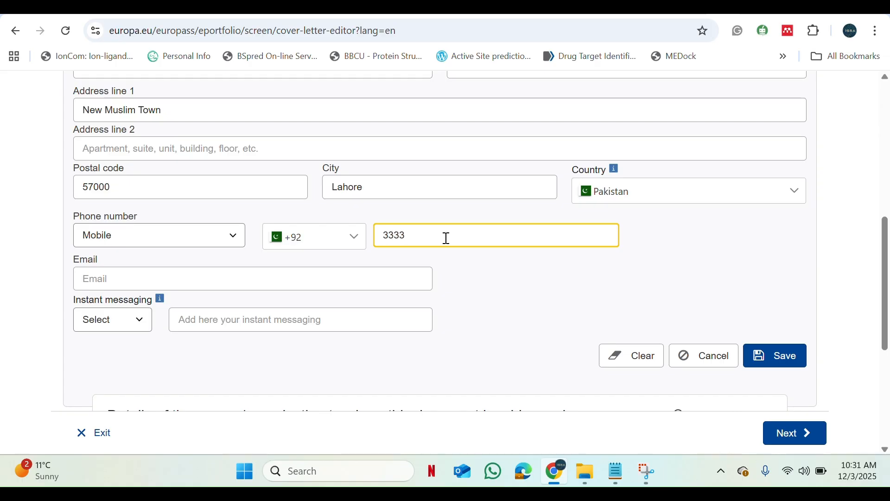
- Enter the sender's email address and save the personal details section
click(270, 277)
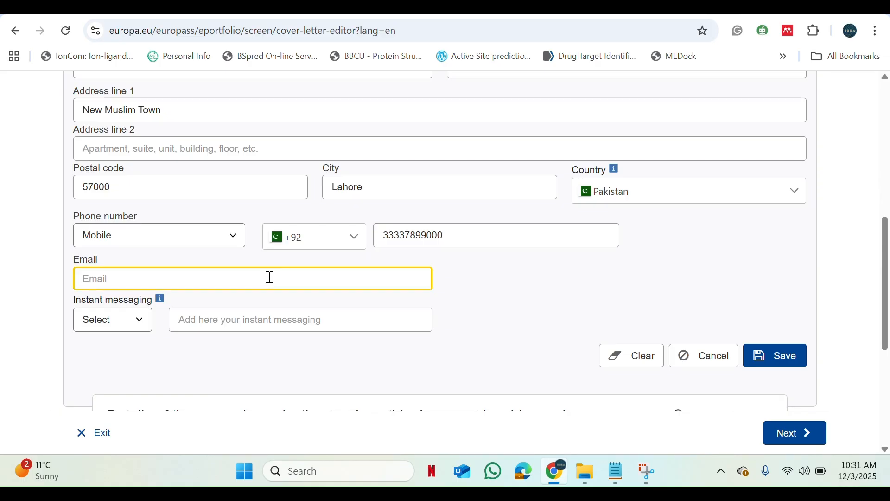
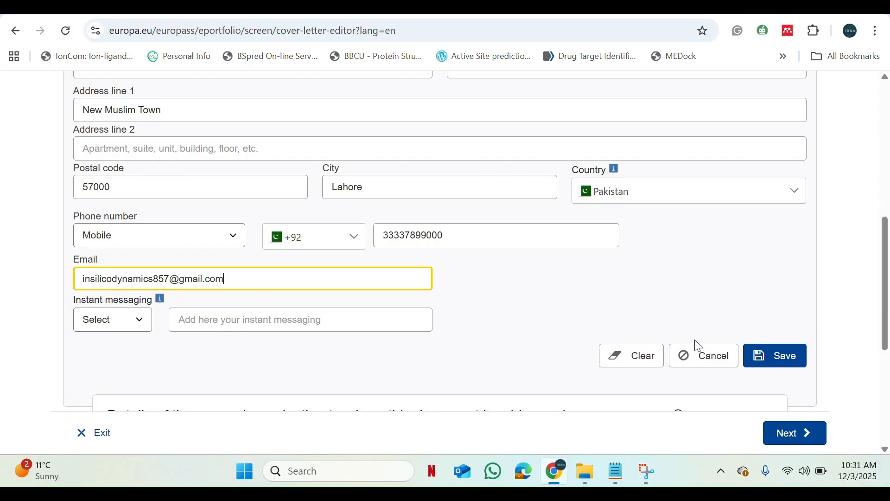
click(798, 364)
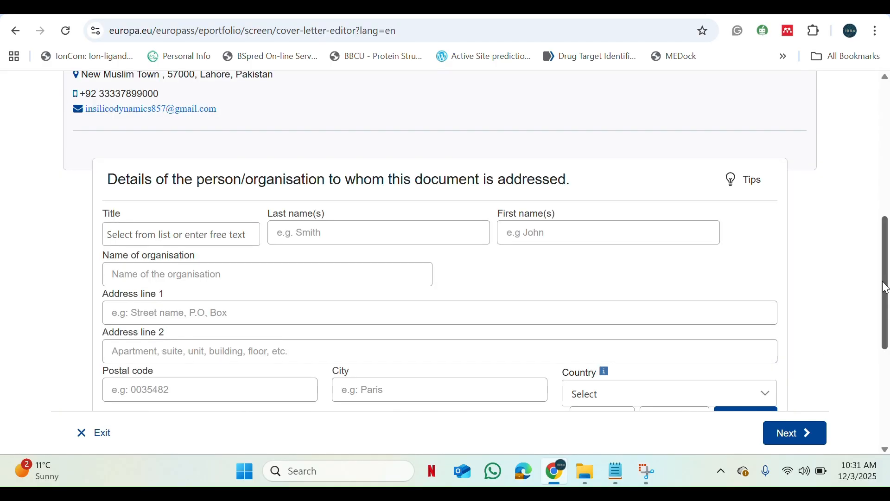
- Set the title of the person the cover letter is addressed to as Dr
drag(888, 287, 874, 242)
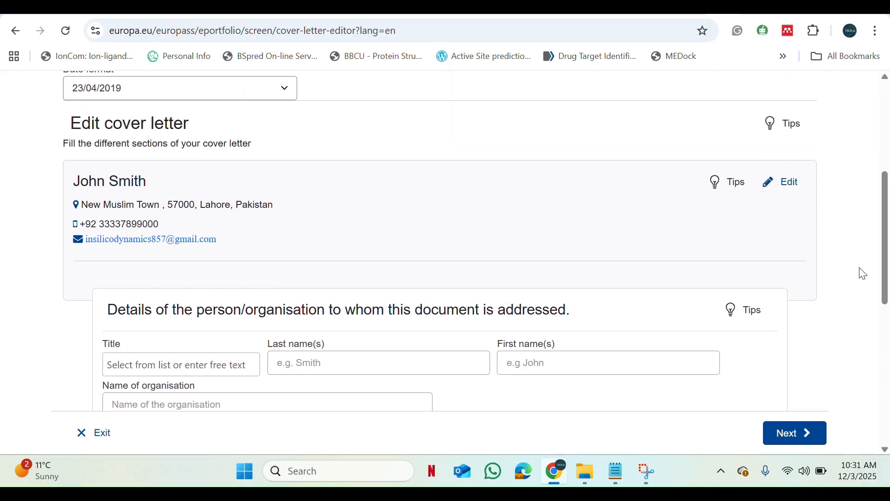
scroll(888, 260, down, 1)
scroll(888, 260, down, 4)
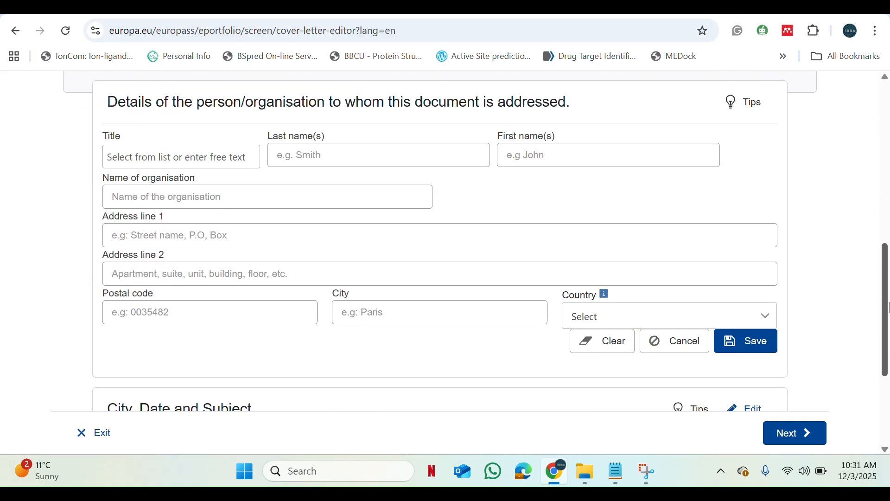
scroll(427, 172, up, 4)
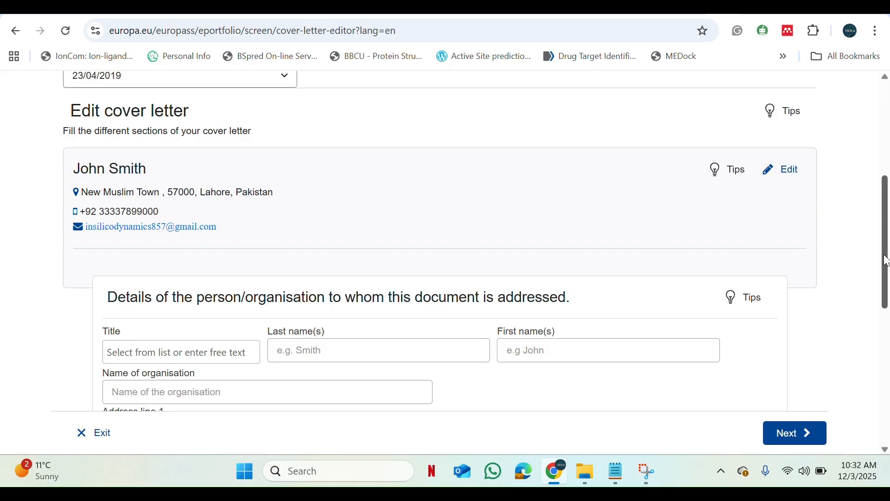
drag(887, 261, 887, 313)
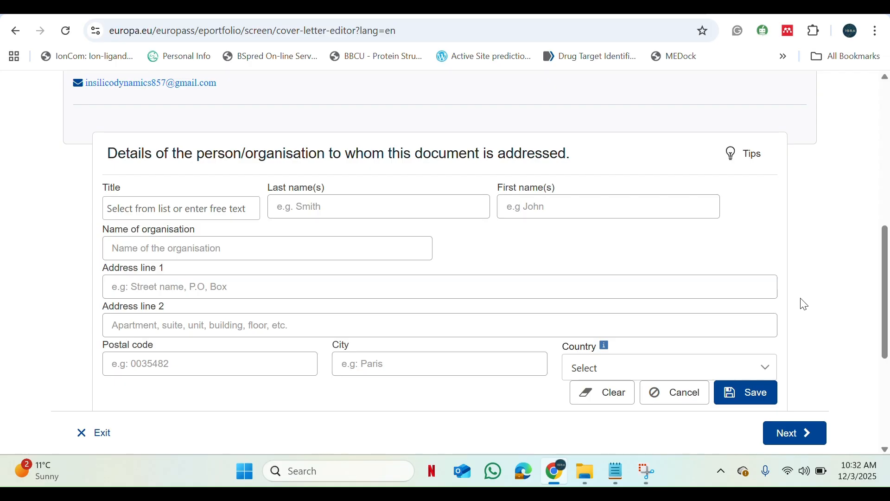
click(239, 203)
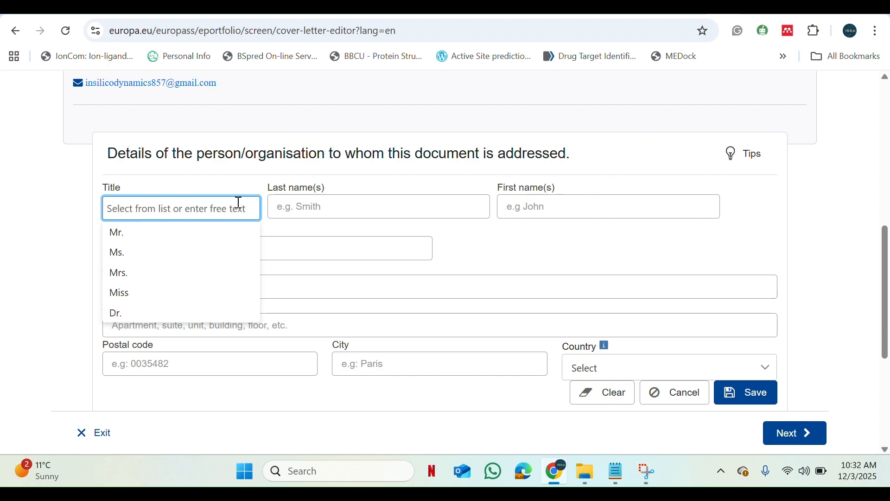
click(140, 315)
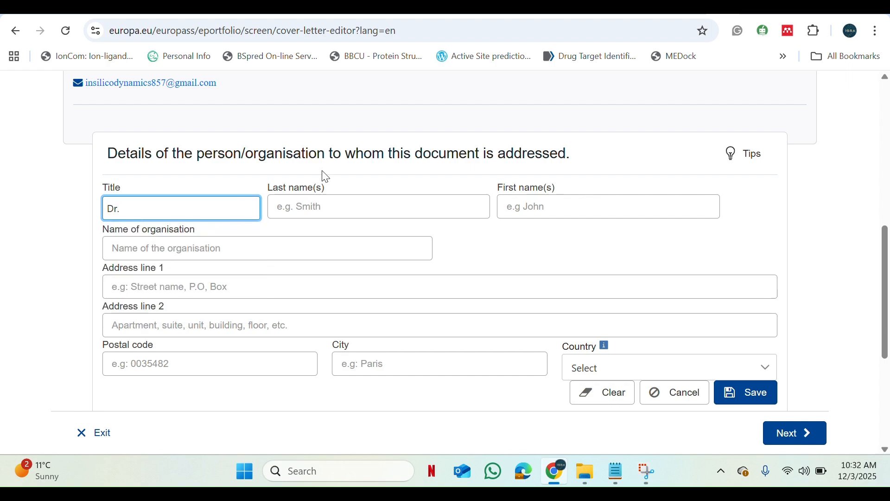
- Check the addressee's name in the Notepad letter and enter the last and first names in the addressee details
click(330, 207)
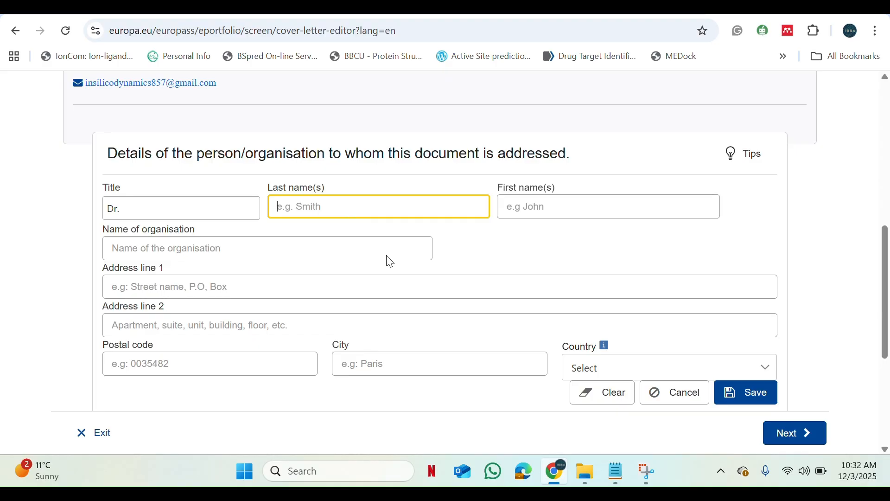
click(628, 483)
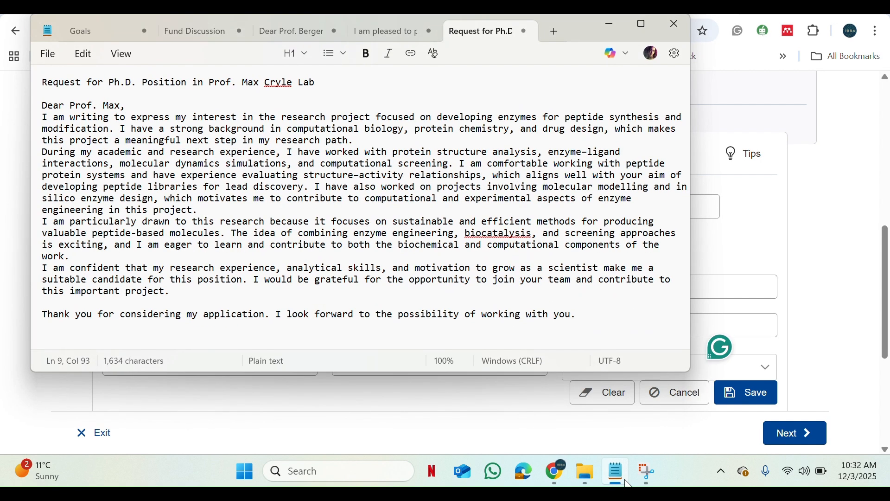
click(628, 483)
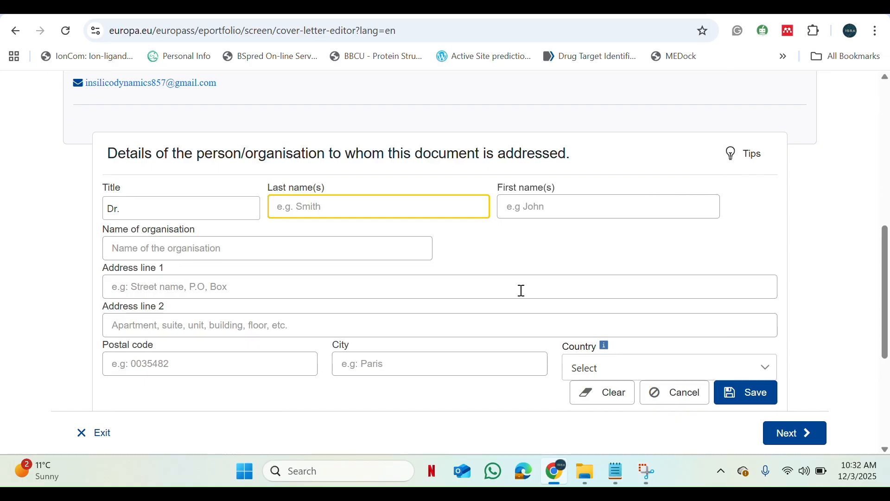
click(580, 213)
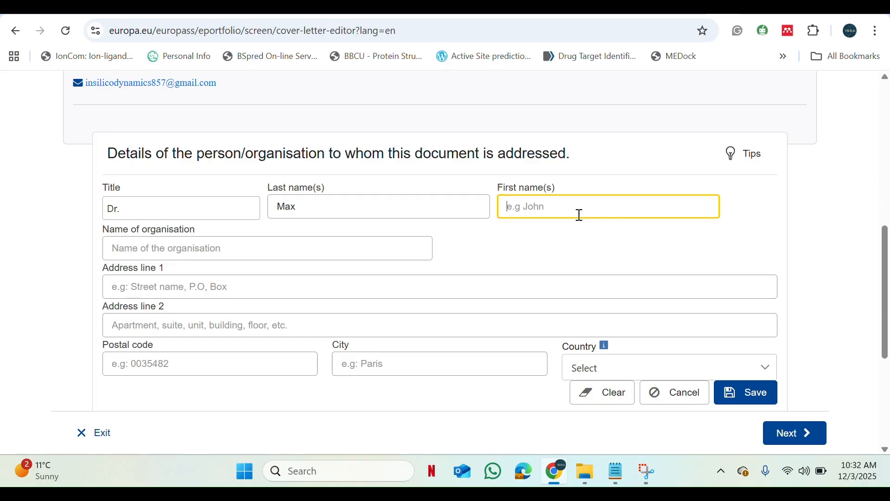
- Enter University of Melbourne as the name of the addressee's organisation
click(260, 241)
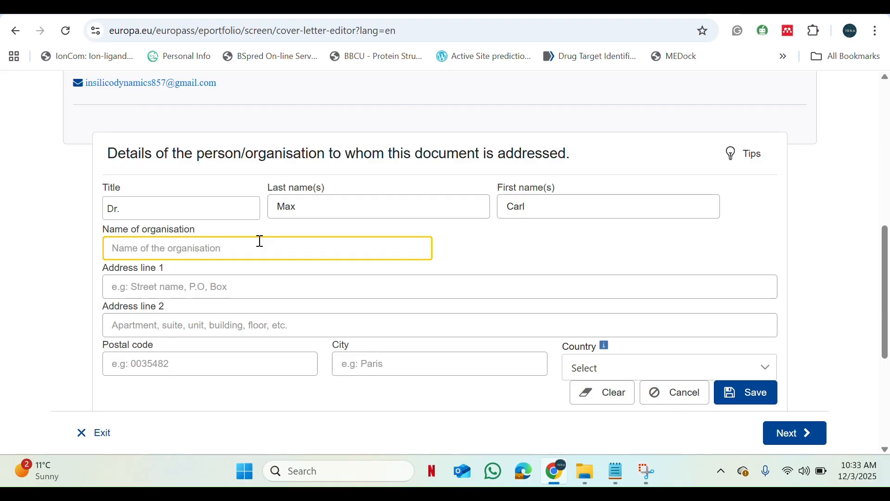
text(Uni)
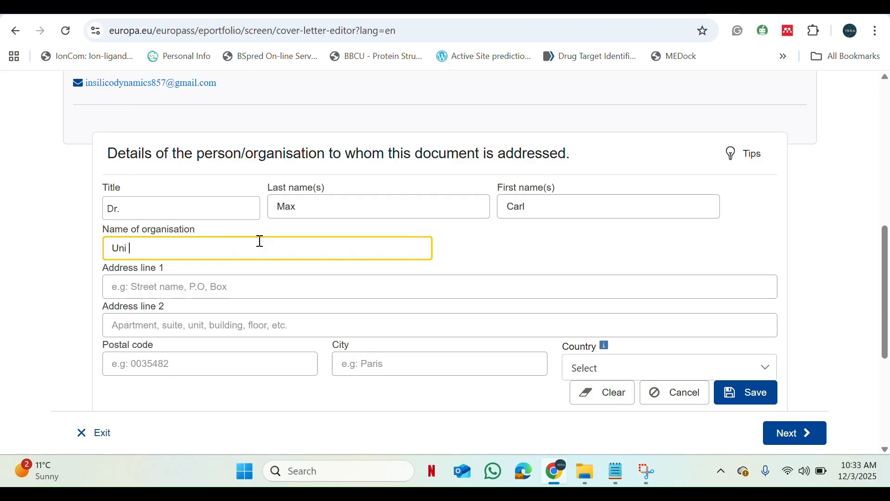
key(BackSpace)
text(versity of )
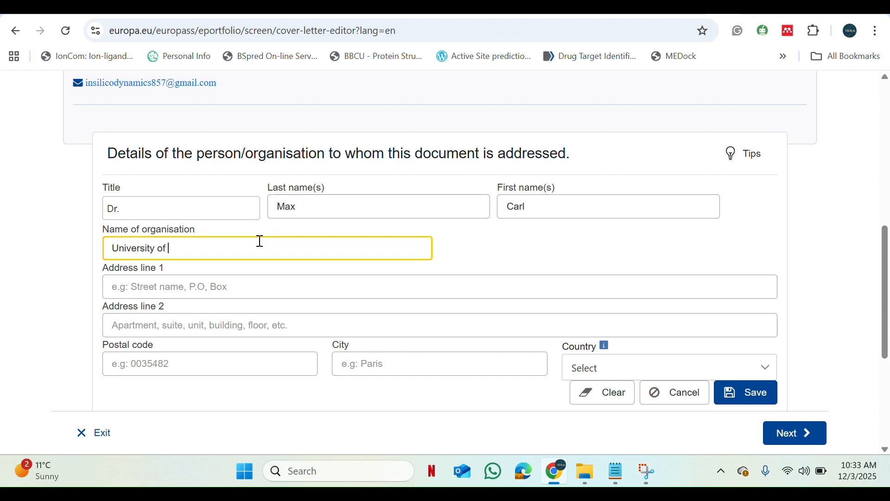
text(Melbourne)
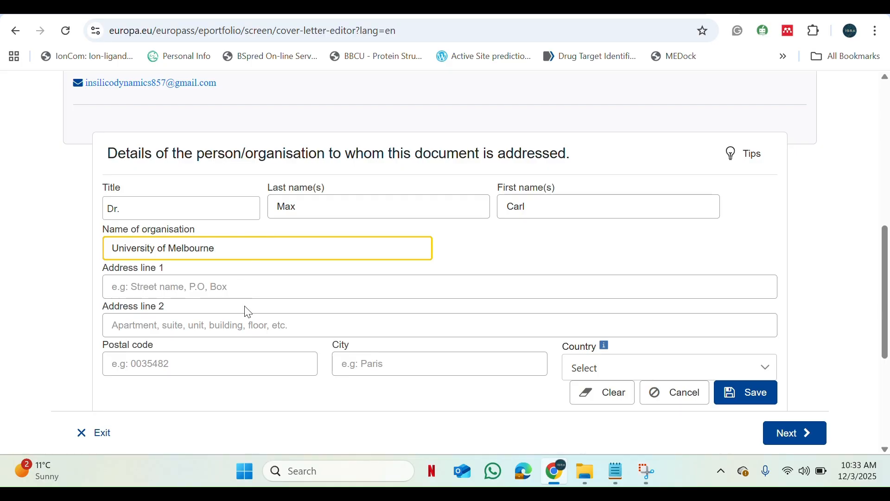
- Set the addressee's city to Melbourne
click(447, 360)
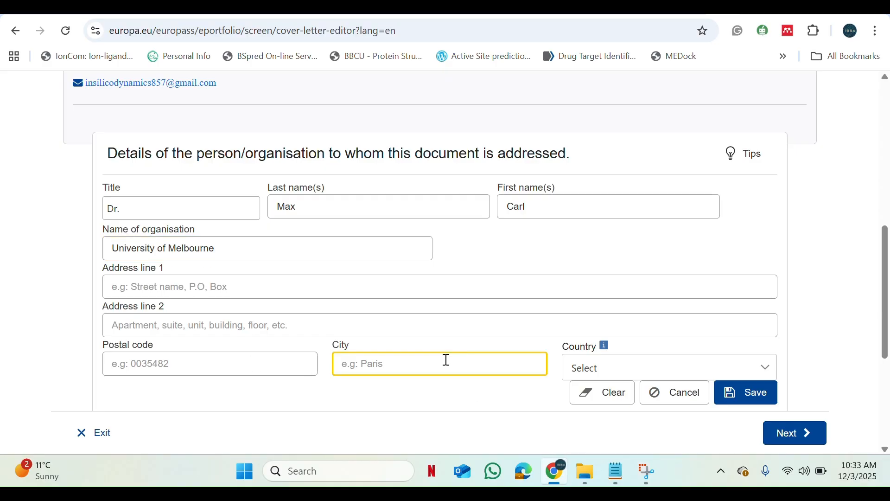
text(M)
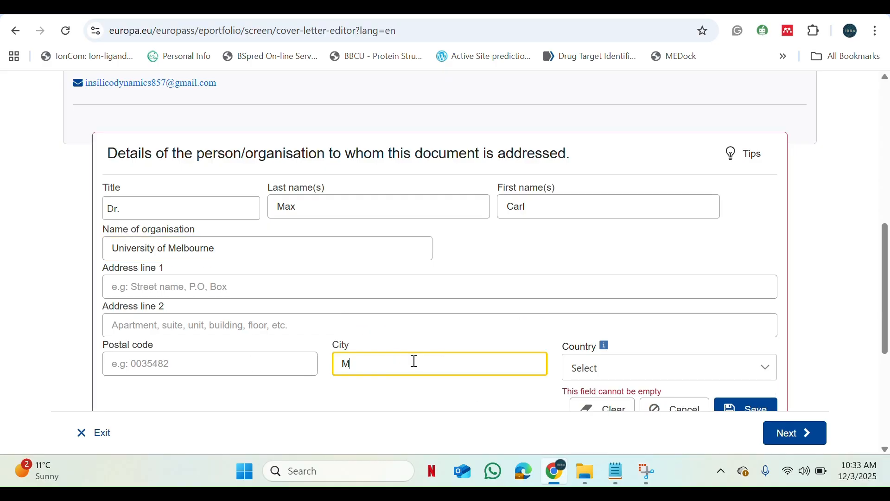
text(elbourne)
- Set the addressee's country to Australia and save the addressee details section
click(672, 367)
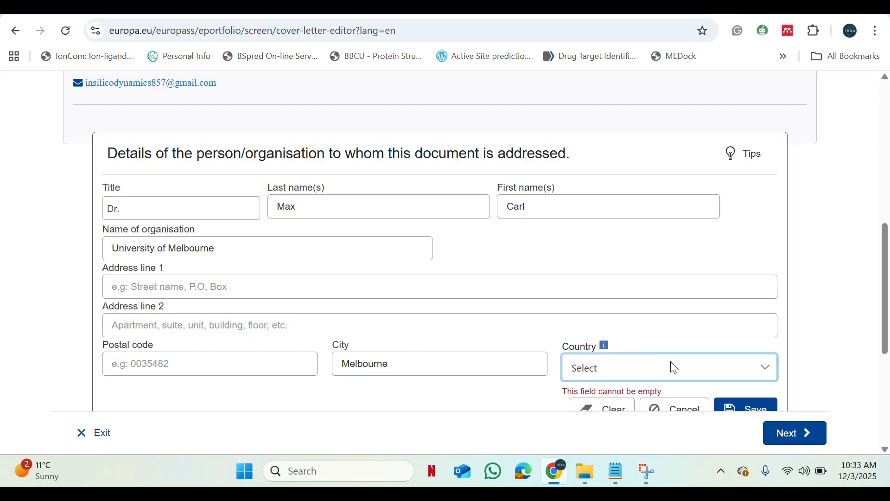
text(austra)
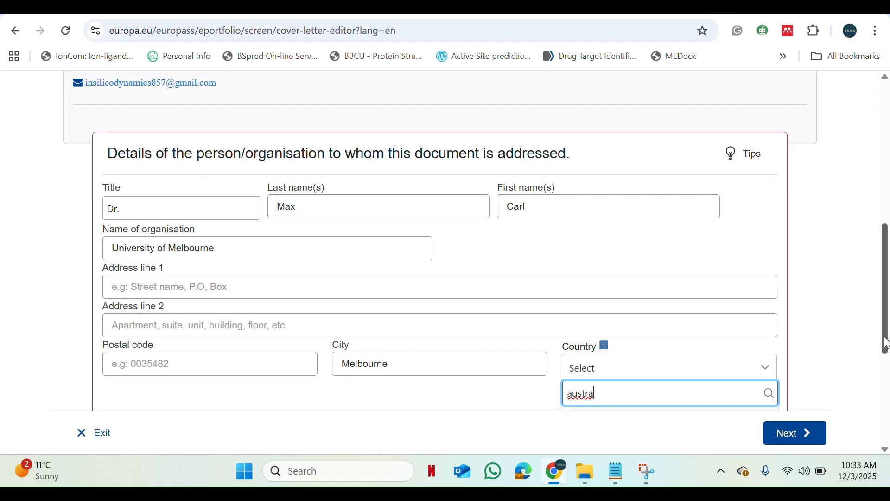
scroll(679, 367, down, 3)
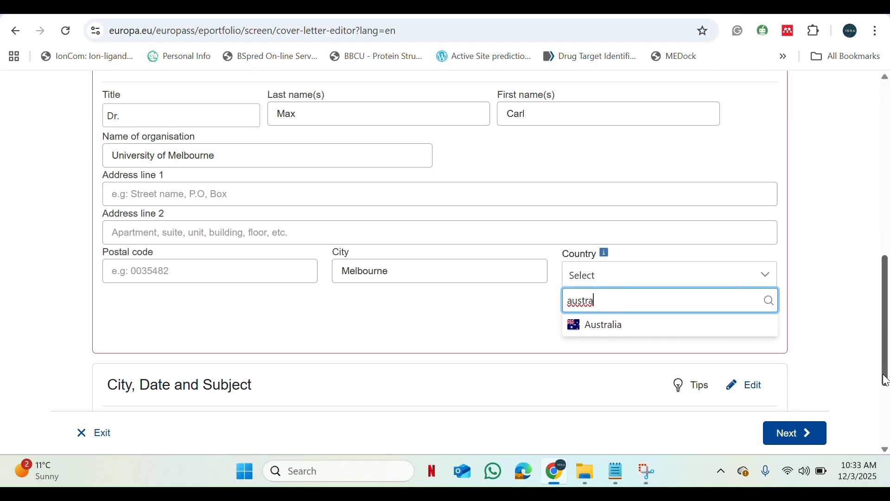
click(638, 295)
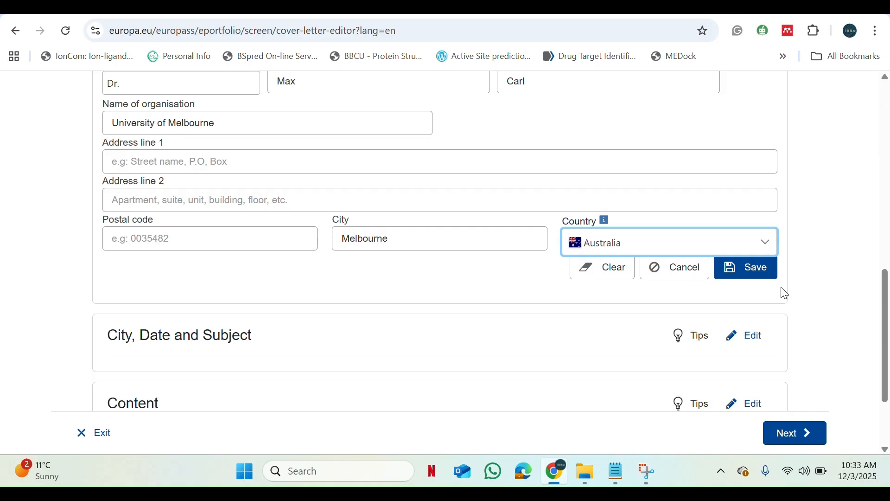
click(749, 276)
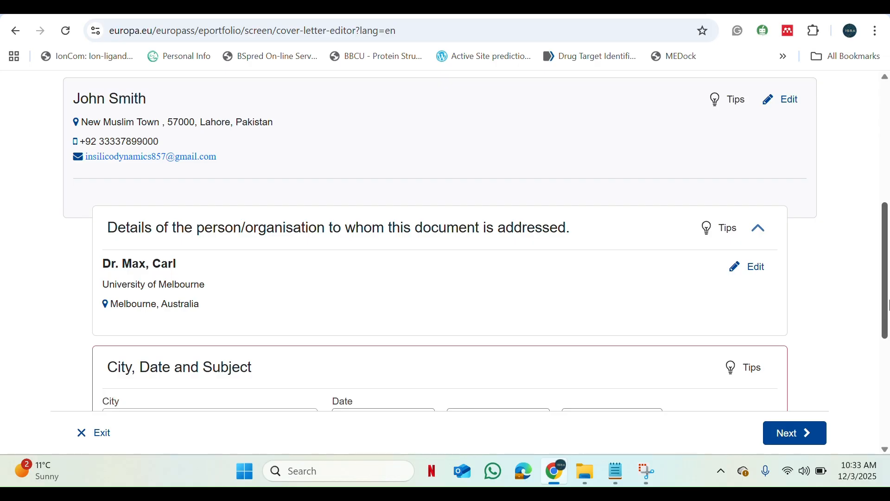
- Copy the "Request for Ph.D. Position" heading line from the Notepad letter into the Subject field and save the section
drag(885, 283, 874, 360)
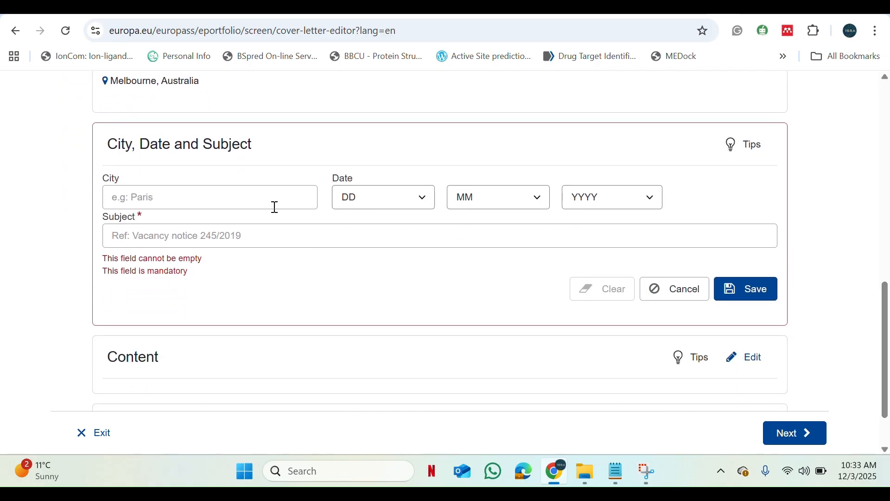
click(241, 245)
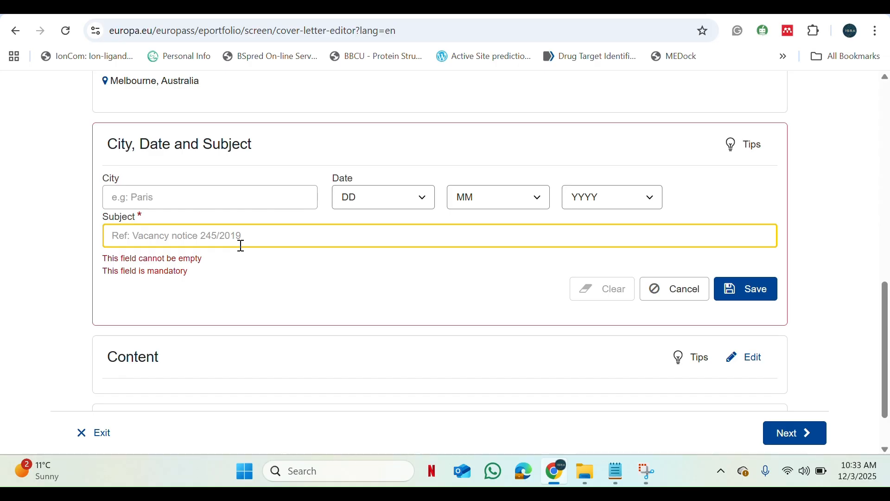
click(616, 472)
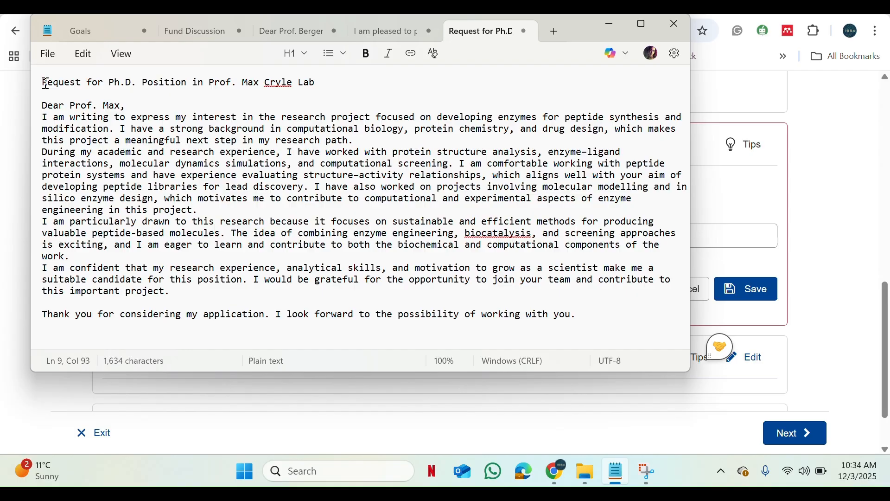
drag(46, 84, 331, 81)
key(ctrl+c)
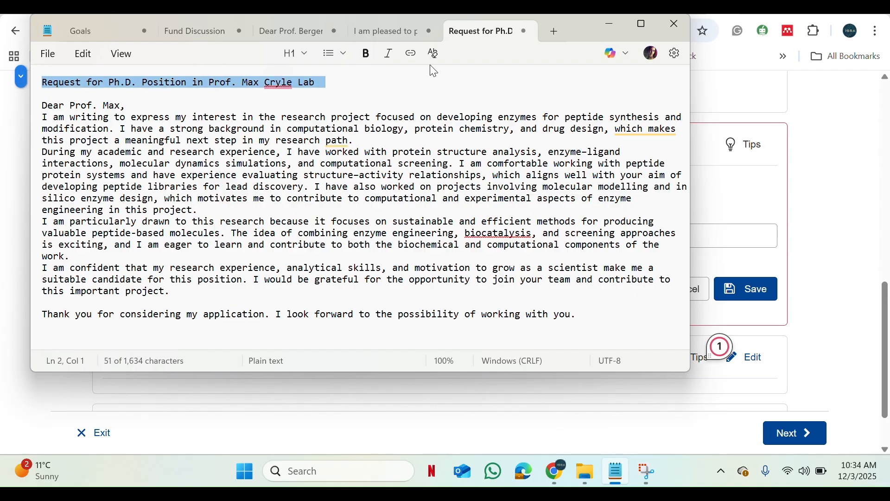
click(612, 28)
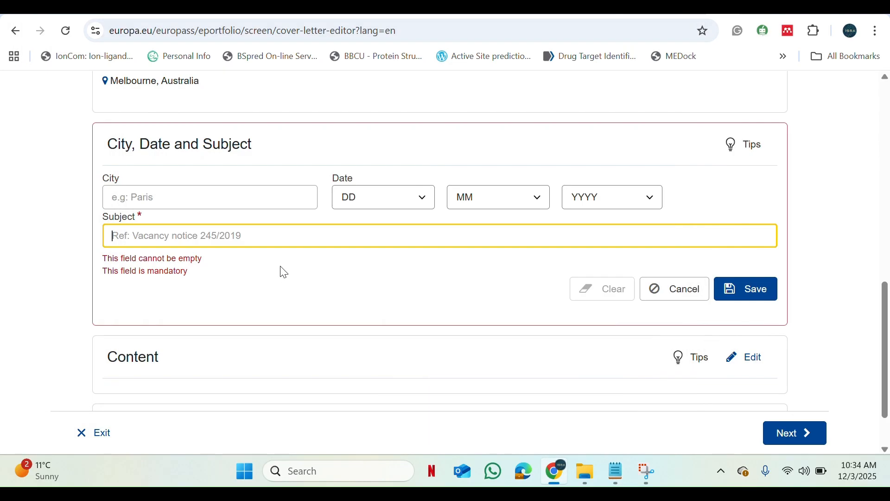
key(ctrl+v)
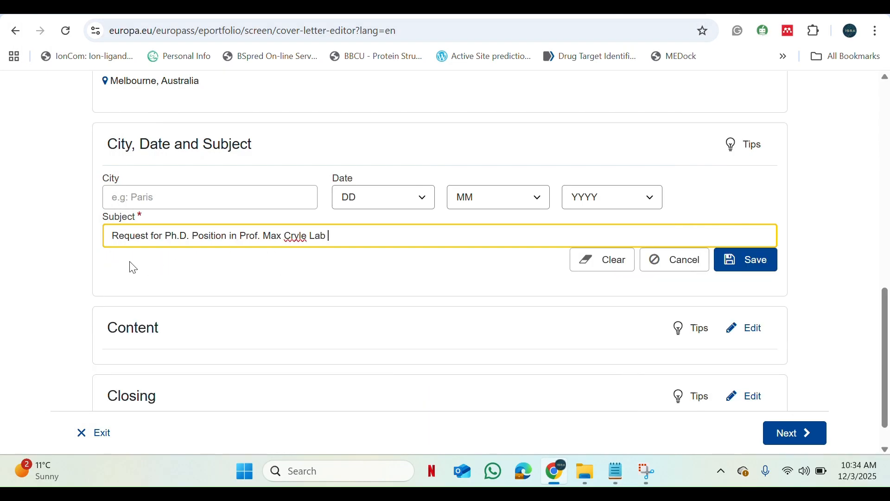
double_click(233, 237)
click(751, 273)
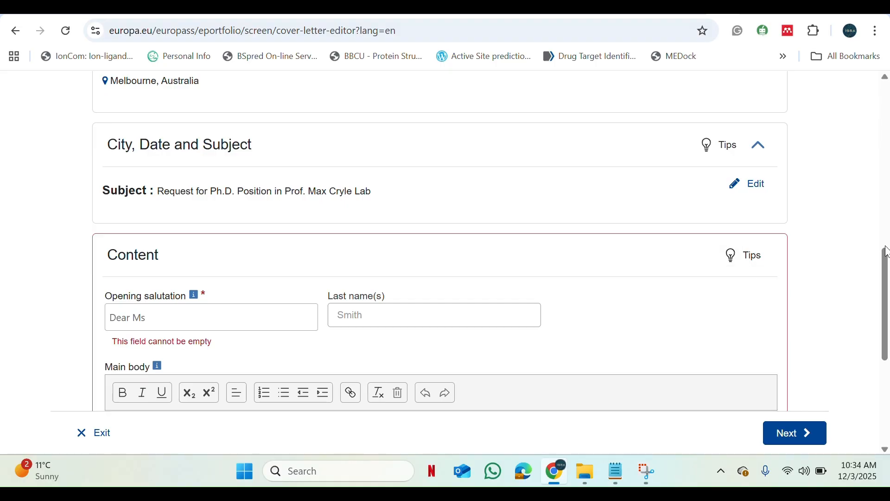
- Set the opening salutation in the Content section to Dear
drag(886, 262, 887, 315)
click(241, 141)
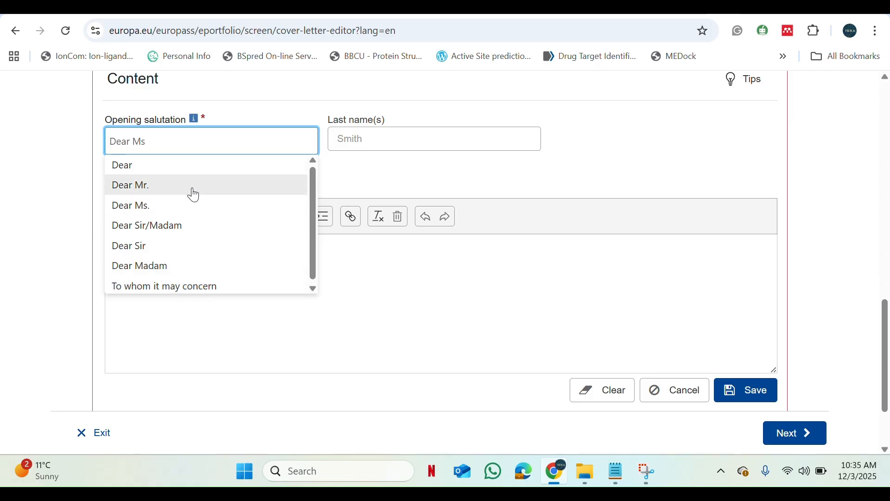
click(189, 246)
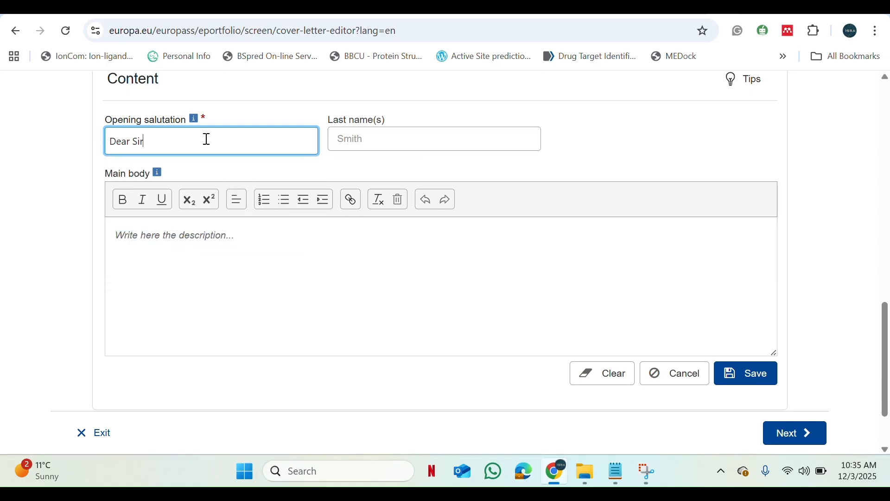
key(BackSpace)
key(BackSpace)
key(BackSpace)
key(BackSpace)
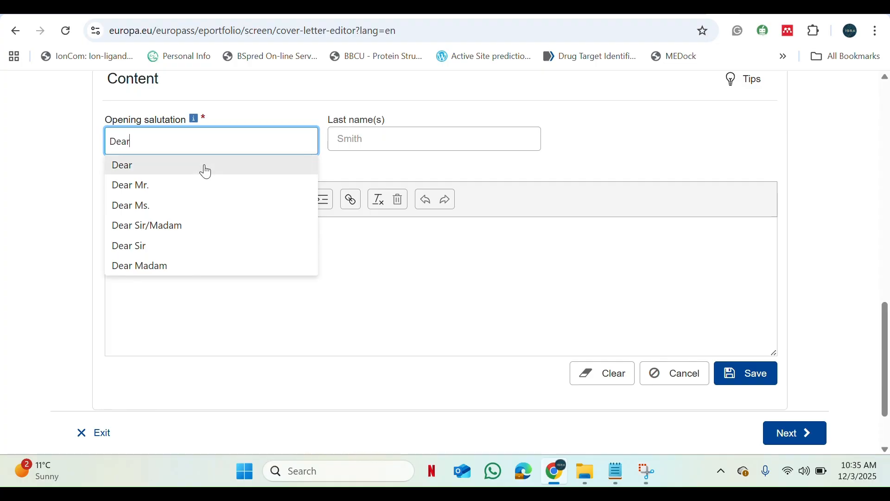
click(206, 172)
- Enter the addressee's last name beside the opening salutation
click(355, 141)
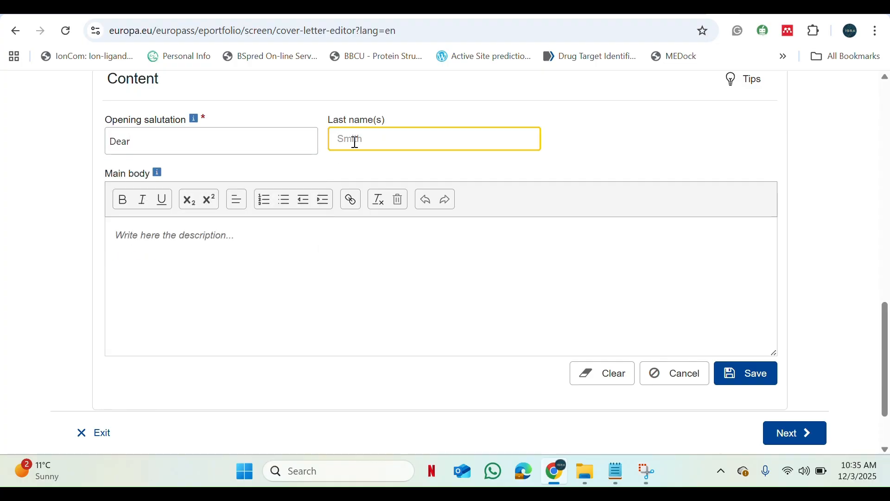
text(Maxax)
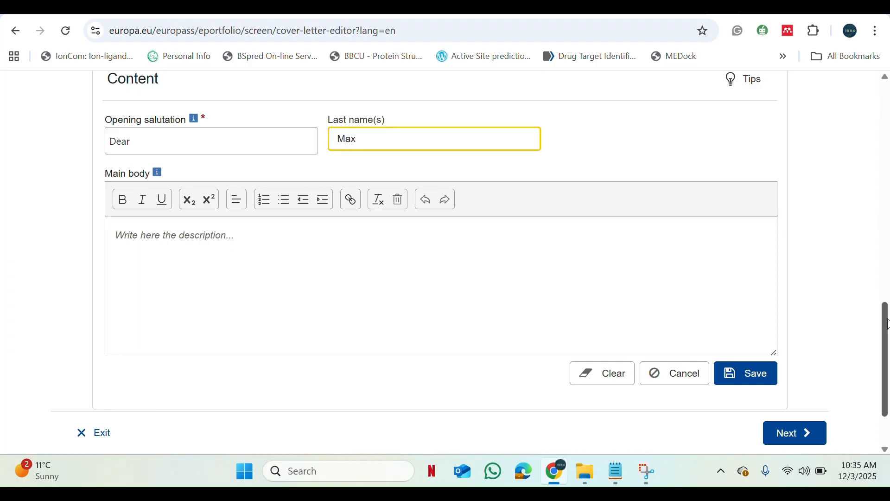
- Clear the placeholder text from the Main body of the Content section
drag(886, 325, 884, 355)
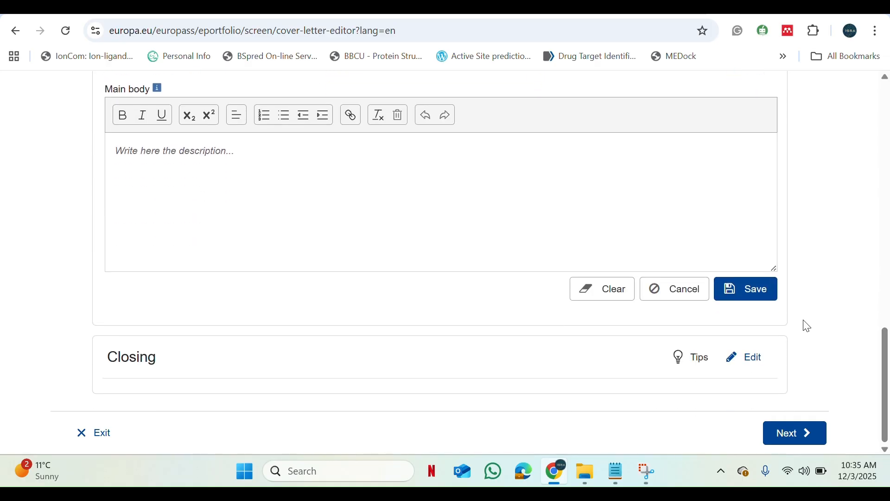
click(453, 202)
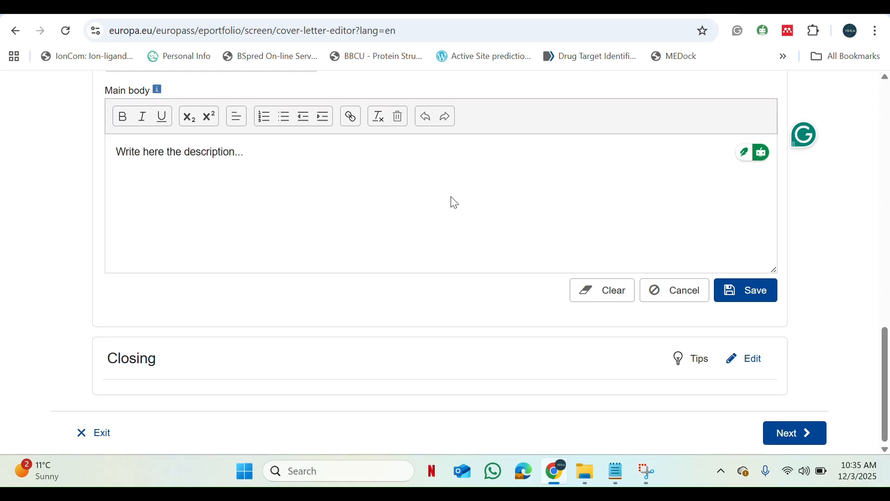
key(ctrl+a)
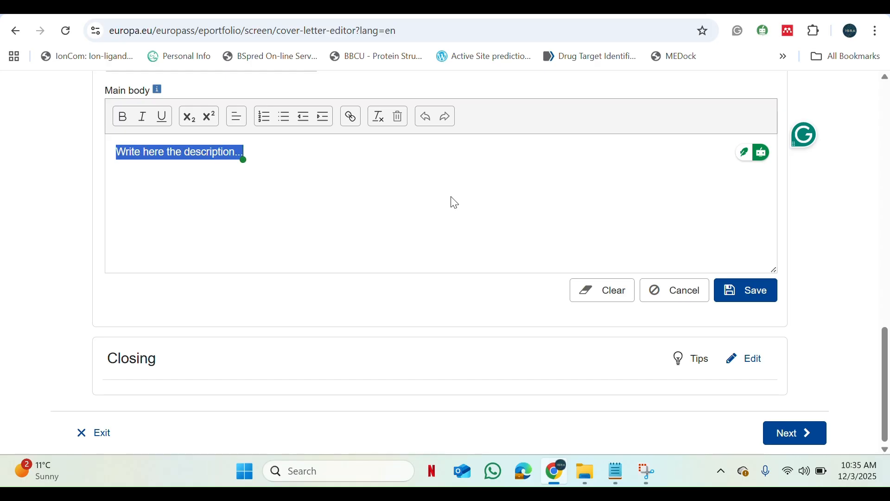
key(BackSpace)
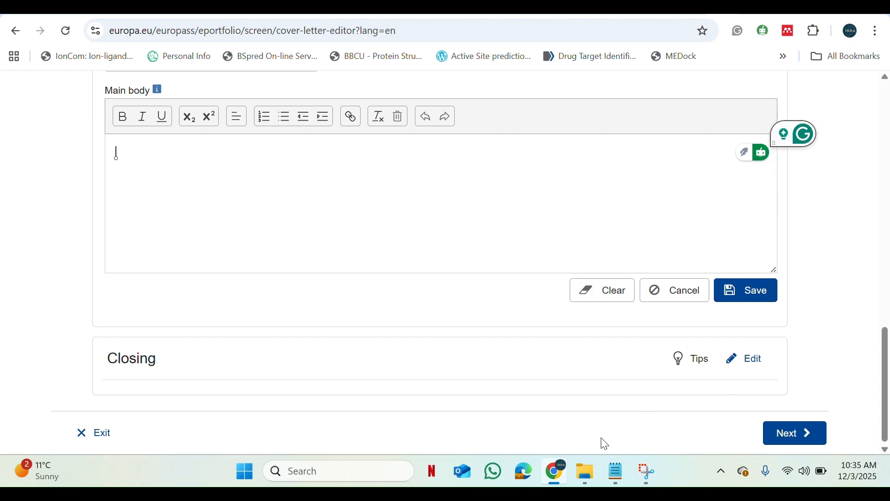
- Copy the four body paragraphs, starting "I am writing to express my interest", from the Notepad letter into the Main body and save the Content section
click(621, 480)
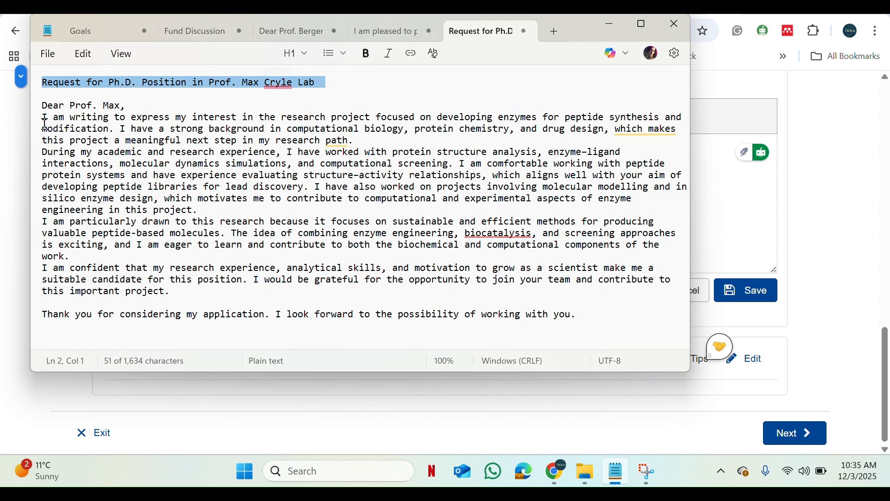
drag(43, 117, 251, 301)
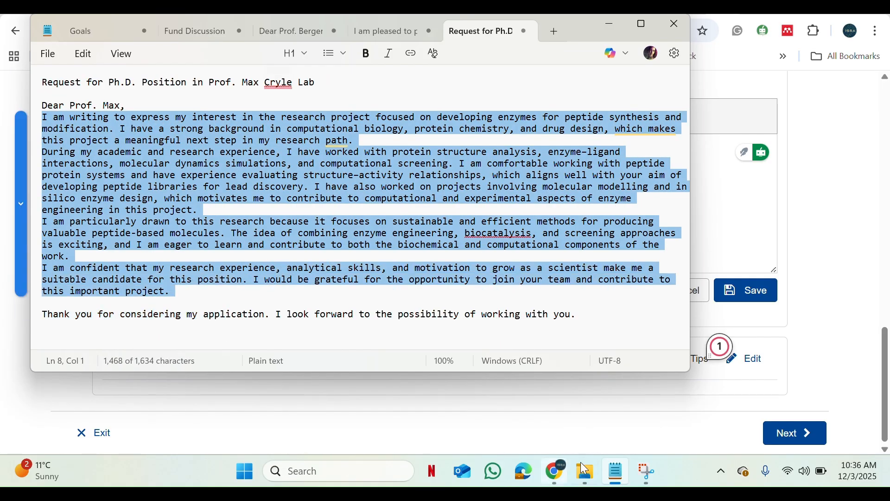
click(621, 478)
click(347, 239)
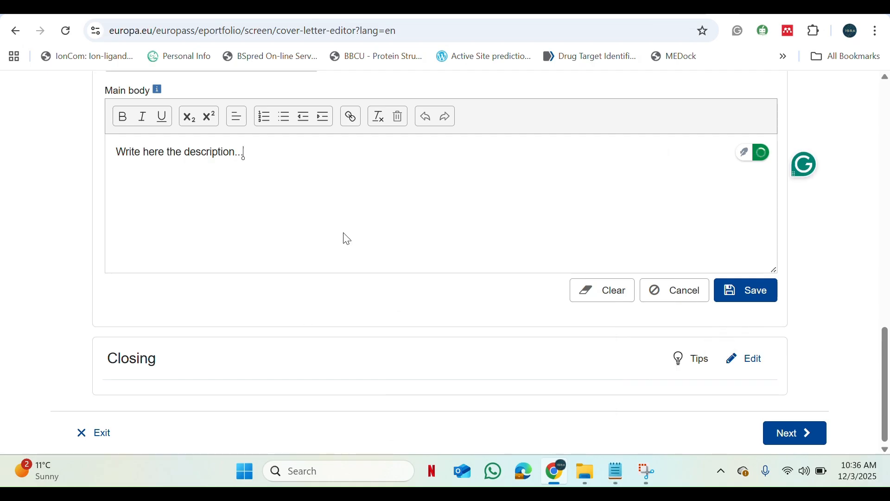
key(ctrl+a)
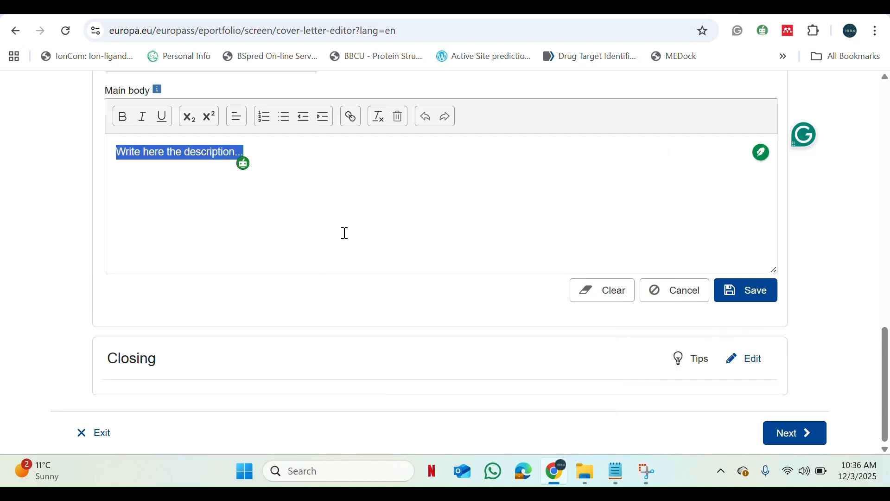
text(I am writing to express my interest in the research project focused on developing enzymes for peptide synthesis and modification. I have a strong background in computational biology, protein chemistry, and drug design, which makes this project a meaningful next step in my research path. During my academic and research experience, I have worked with protein structure analysis, enzyme–ligand interactions, molecular dynamics simulations, and computational screening. I am comfortable working with peptide protein systems and have experience evaluating structure–activity relationships, which aligns well with your aim of developing peptide libraries for lead discovery. I have also worked on projects involving molecular modelling and in silico enzyme design, which motivates me to contribute to computational and experimental aspects of enzyme engineering in this project. I am particularly drawn to this research because it focuses on sustainable and efficient methods for producing valuable peptide-based molecules. The idea of combining enzyme engineering, biocatalysis, and screening approaches is exciting, and I am eager to learn and contribute to both the biochemical and computational components of the work. I am confident that my research experience, analytical skills, and motivation to grow as a scientist make me a suitable candidate for this position. I would be grateful for the opportunity to join your team and contribute to this important project.)
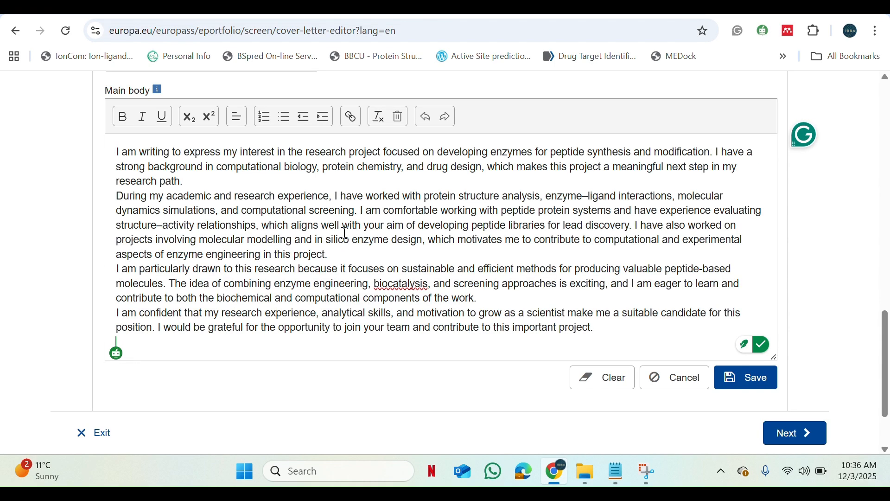
key(BackSpace)
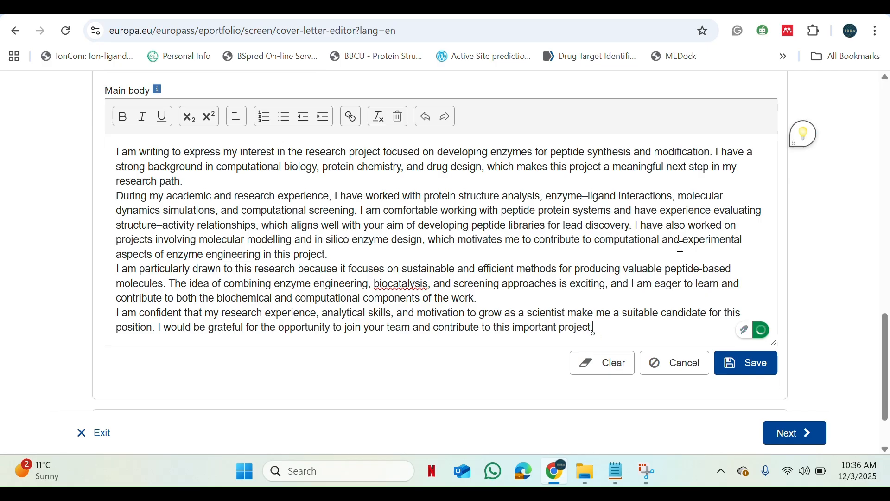
click(756, 366)
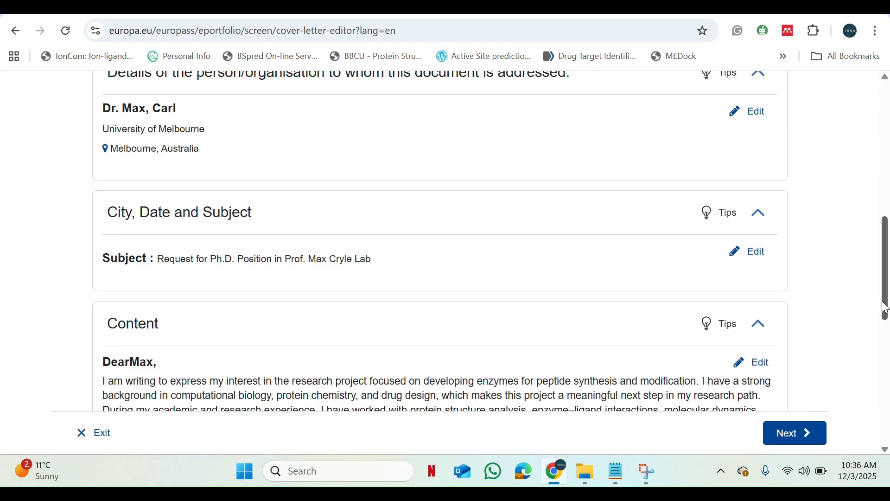
- Copy the final "Thank you for considering my application" line from the Notepad letter into the Closing salutation field
drag(886, 306, 855, 422)
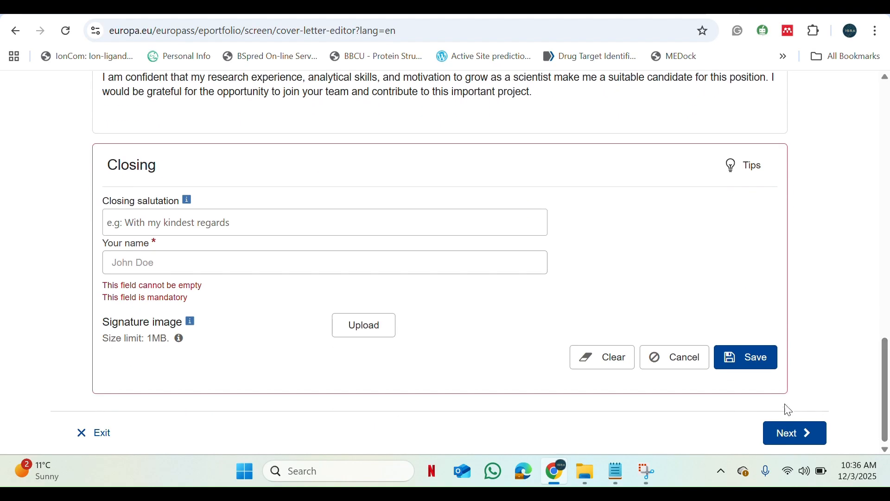
click(291, 226)
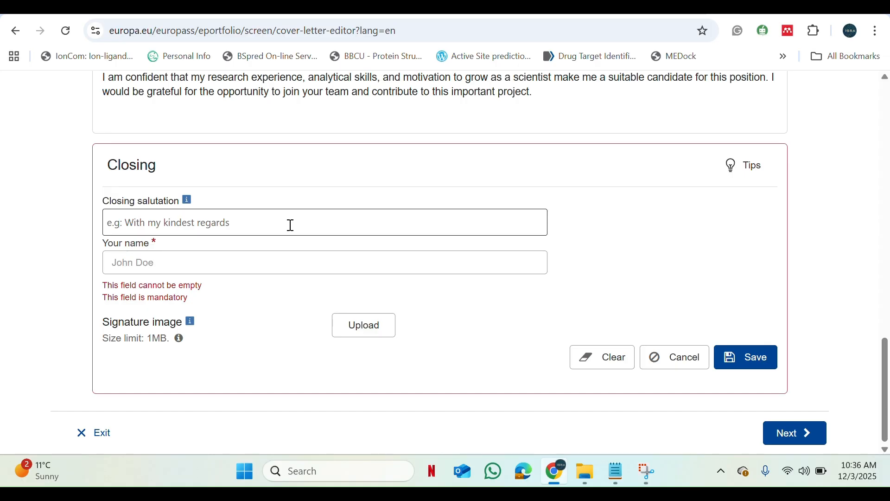
click(616, 472)
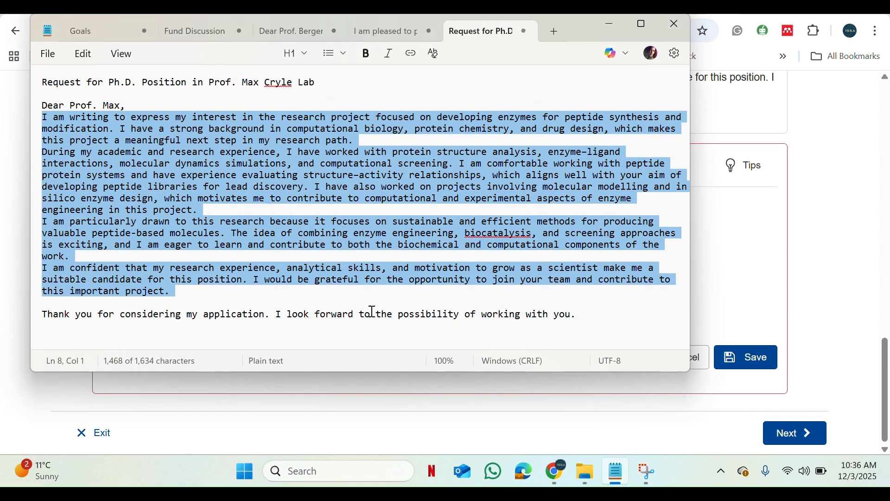
click(44, 315)
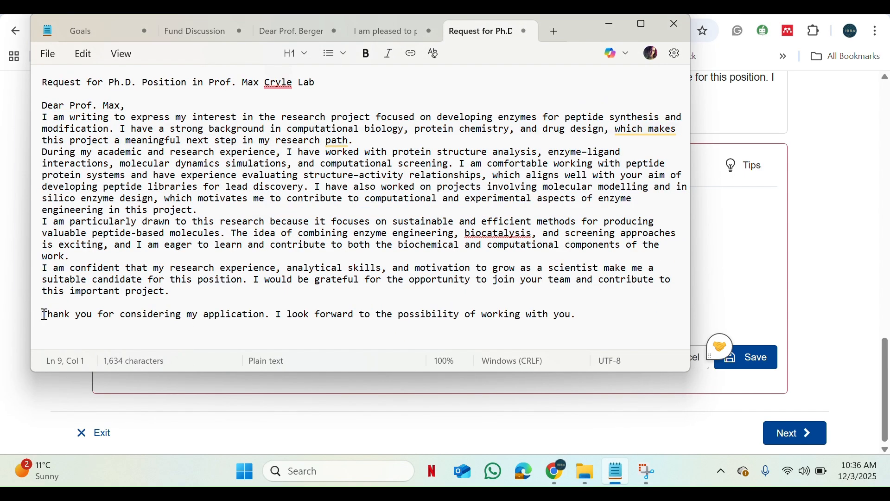
drag(44, 315, 577, 347)
key(ctrl+c)
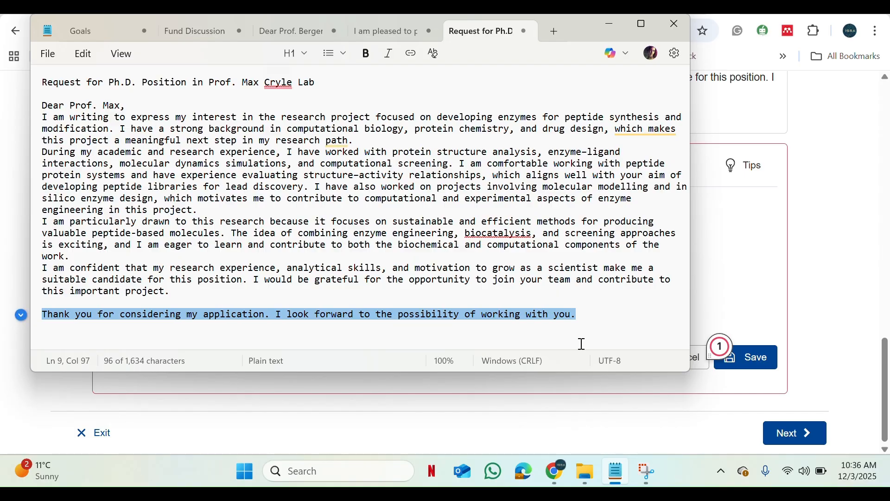
click(614, 483)
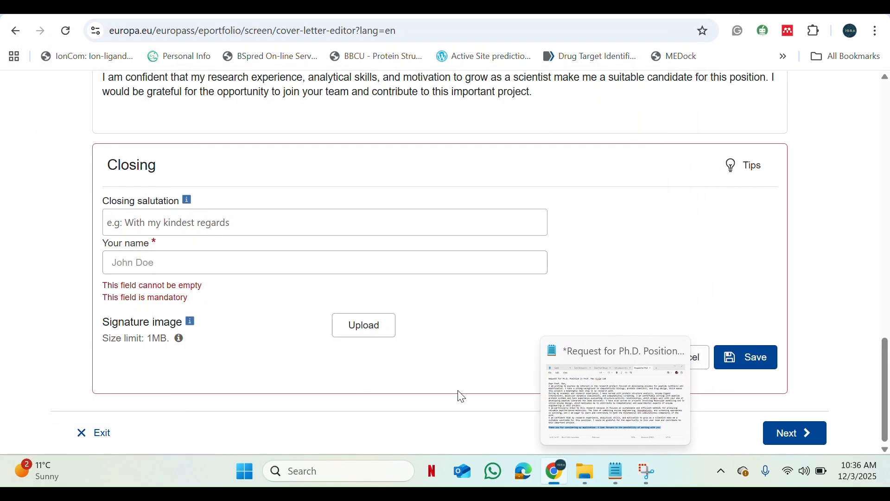
click(298, 221)
key(ctrl+v)
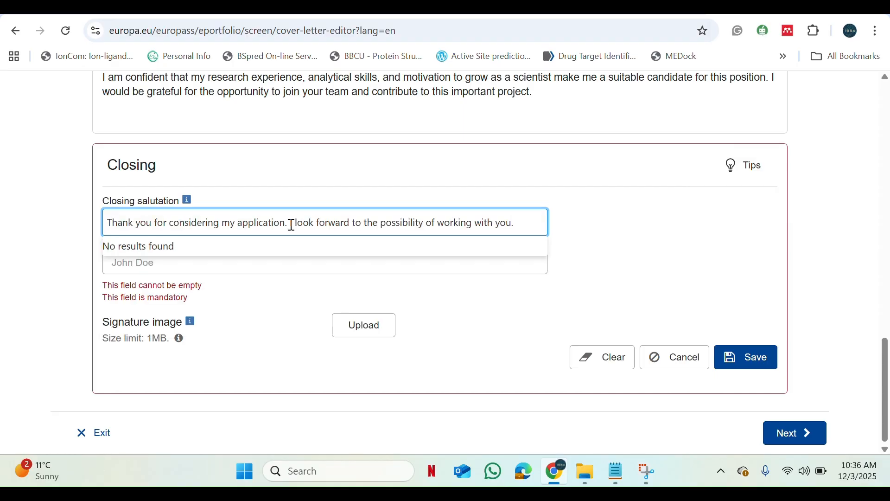
click(251, 308)
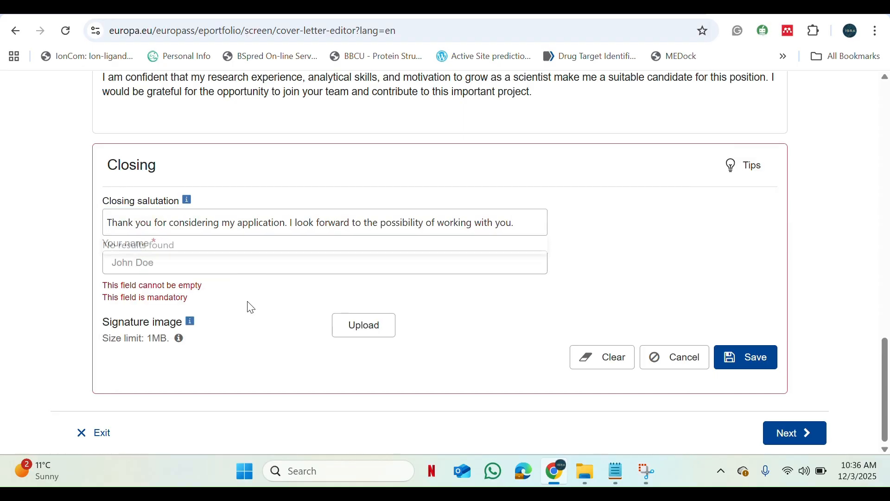
- Enter the sender's full name in the Closing section and save the section
click(210, 262)
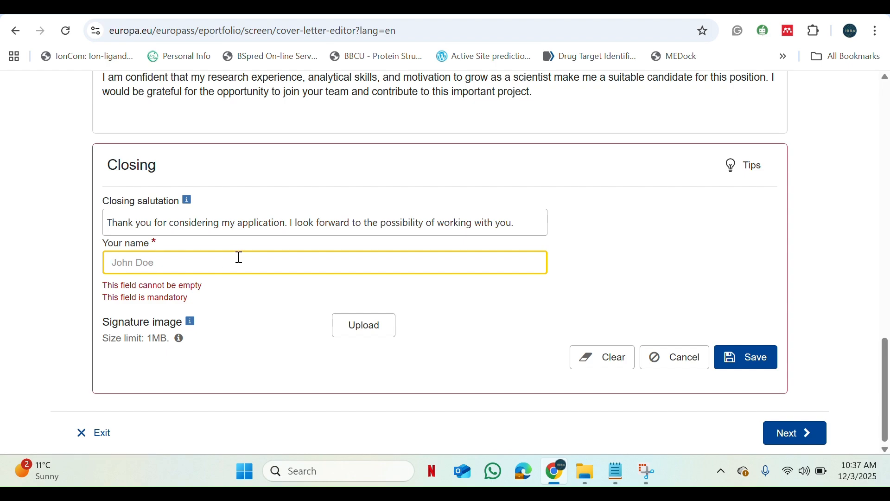
text(Jhon)
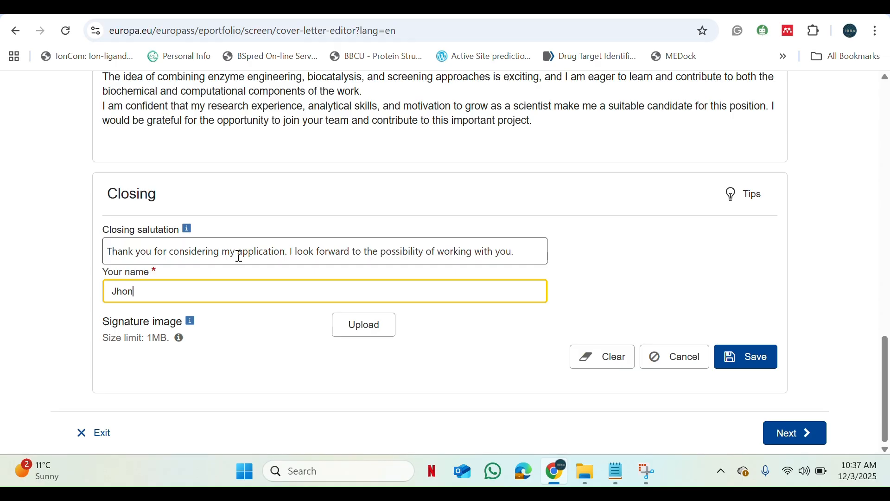
text(e Smith)
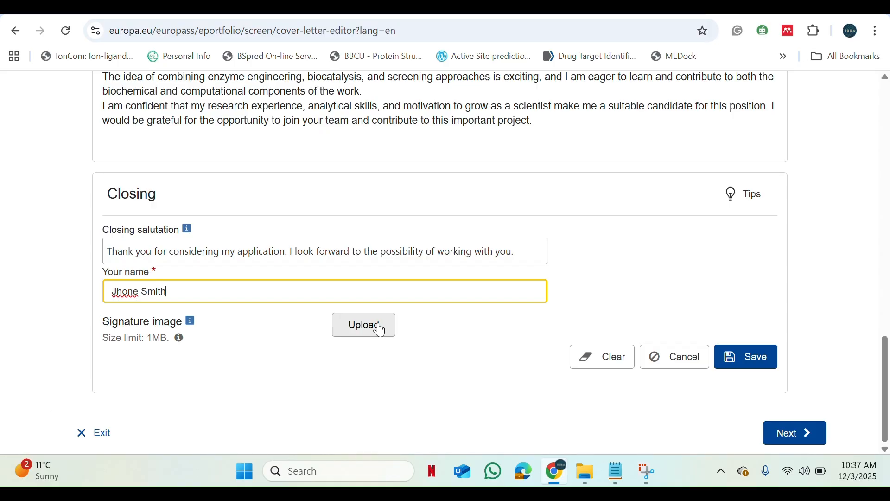
click(738, 364)
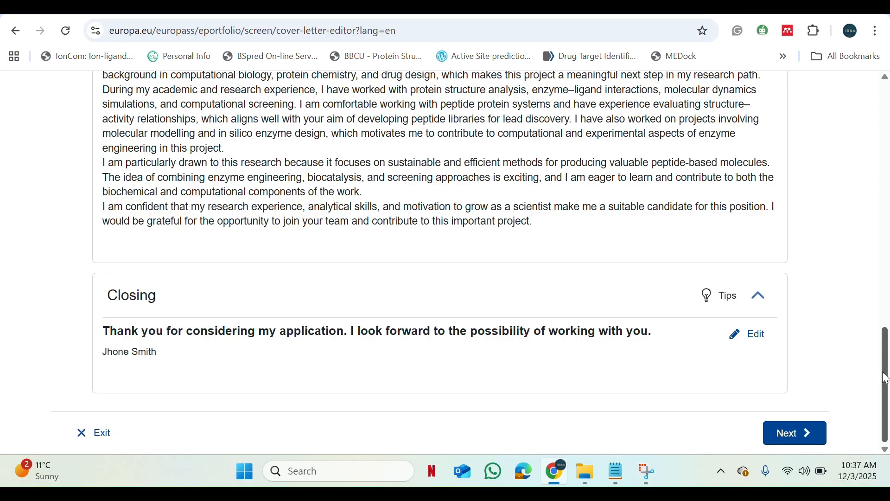
- Proceed to the template selection stage and look through the cover letter preview
click(796, 438)
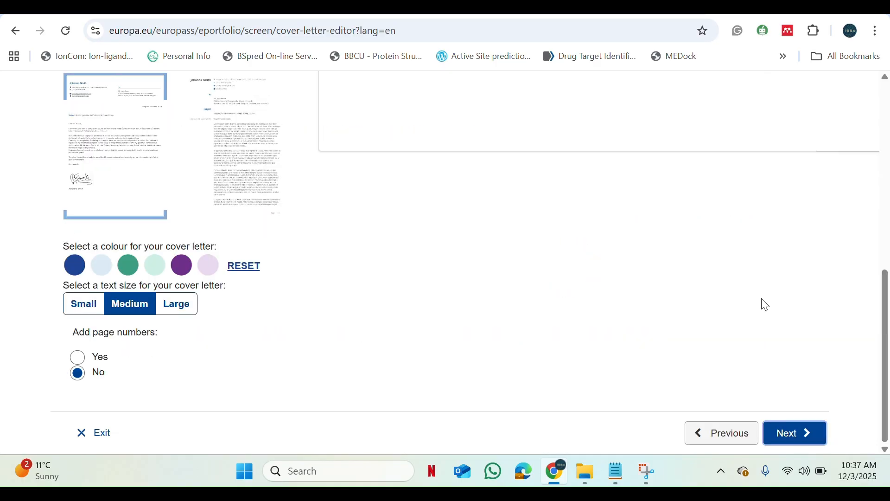
scroll(876, 324, down, 3)
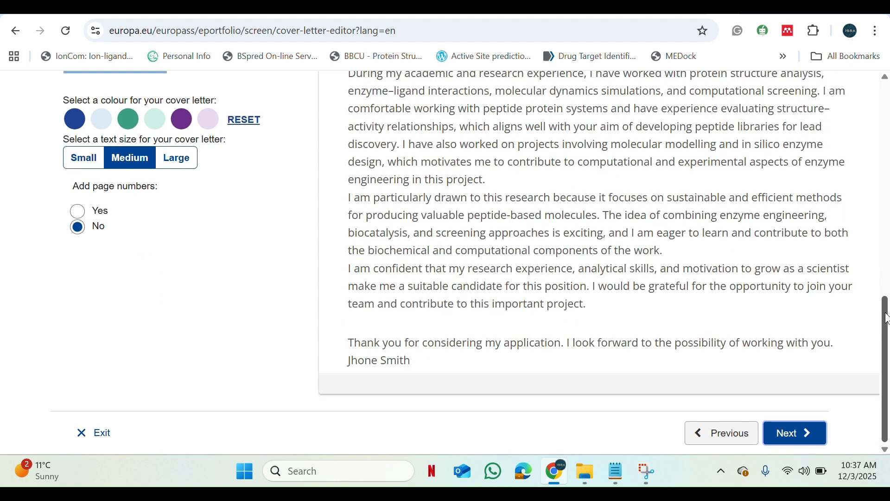
scroll(886, 319, down, 1)
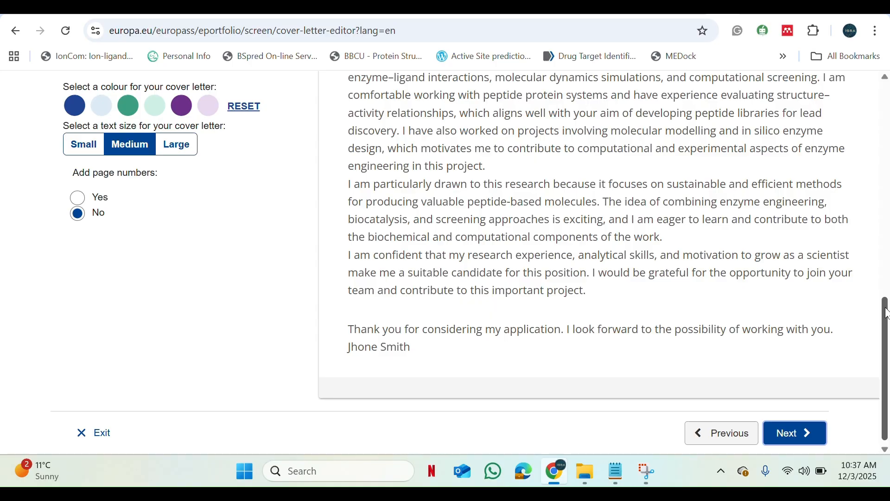
scroll(505, 314, up, 3)
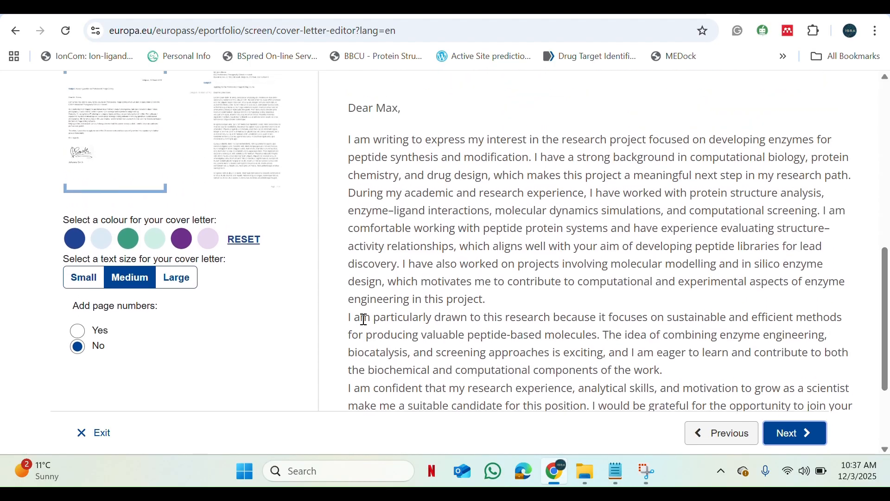
- Try the Small text size on the cover letter, and set it back to Medium
click(88, 287)
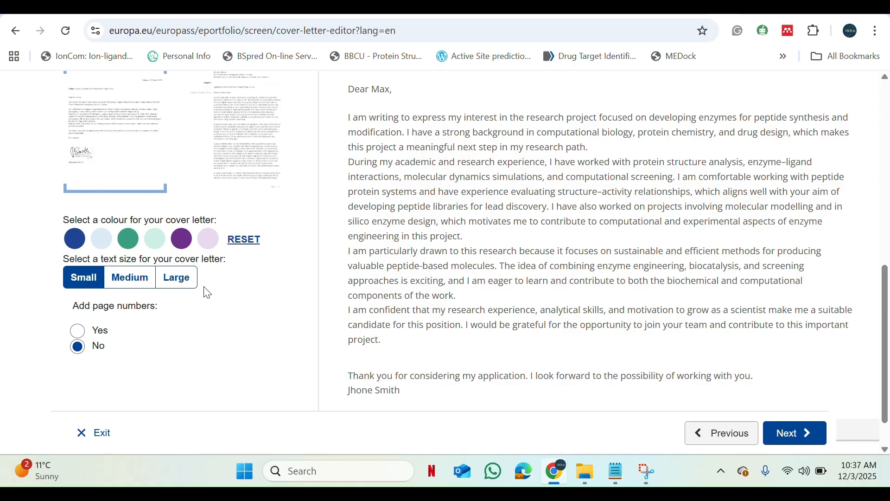
click(133, 289)
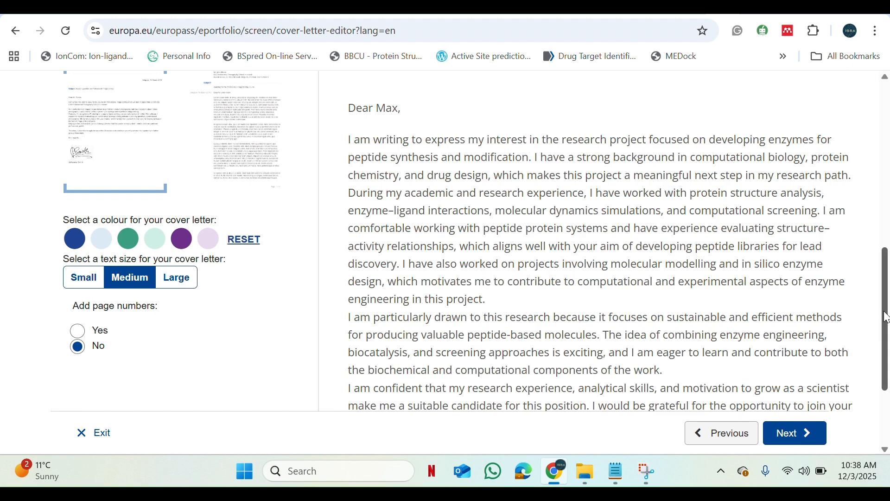
- Apply the template with the blue frame to the cover letter and set its colour to dark blue
drag(885, 318, 870, 239)
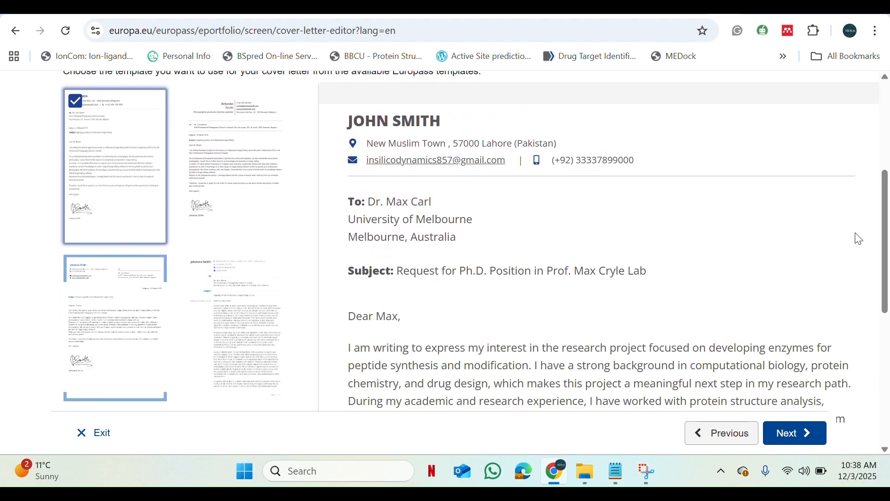
click(123, 327)
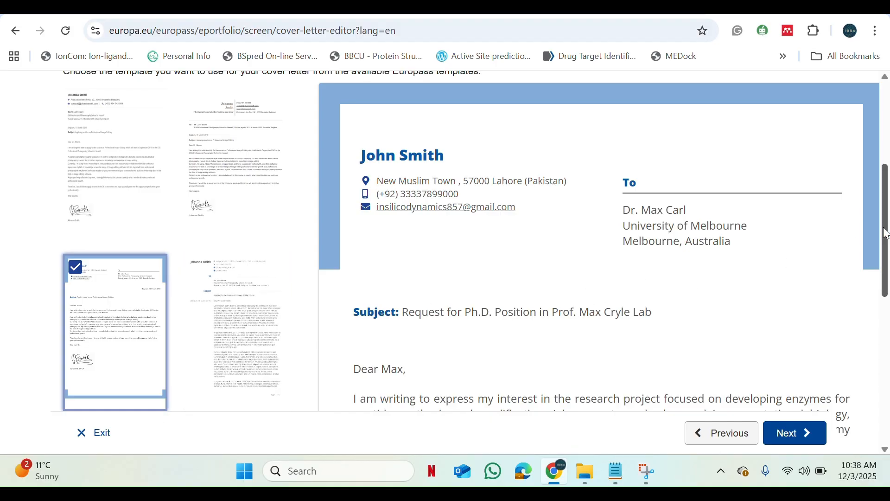
drag(887, 232, 886, 276)
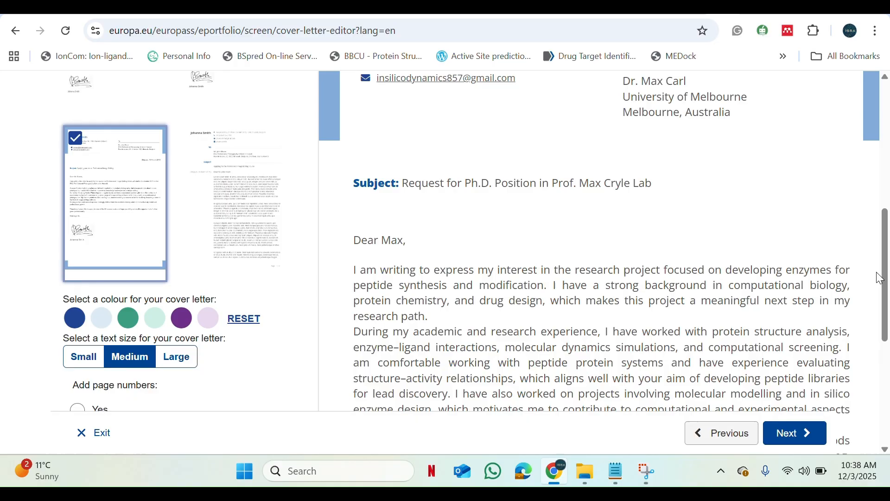
click(76, 319)
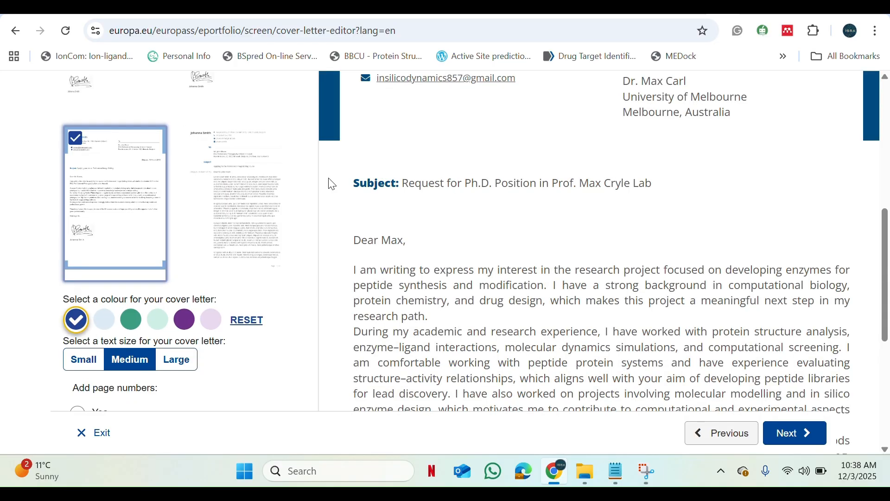
- Try the dark green and dark purple colours on the framed template, and return it to dark blue
click(131, 319)
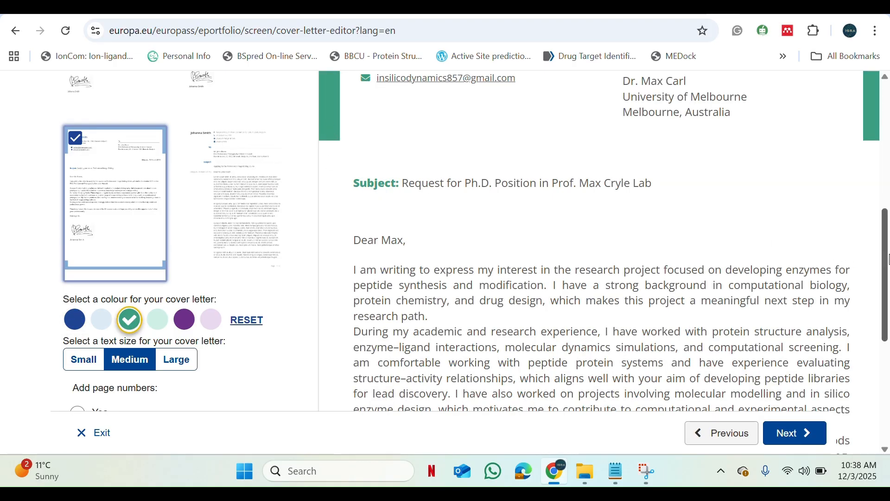
drag(886, 255, 887, 244)
scroll(887, 246, up, 1)
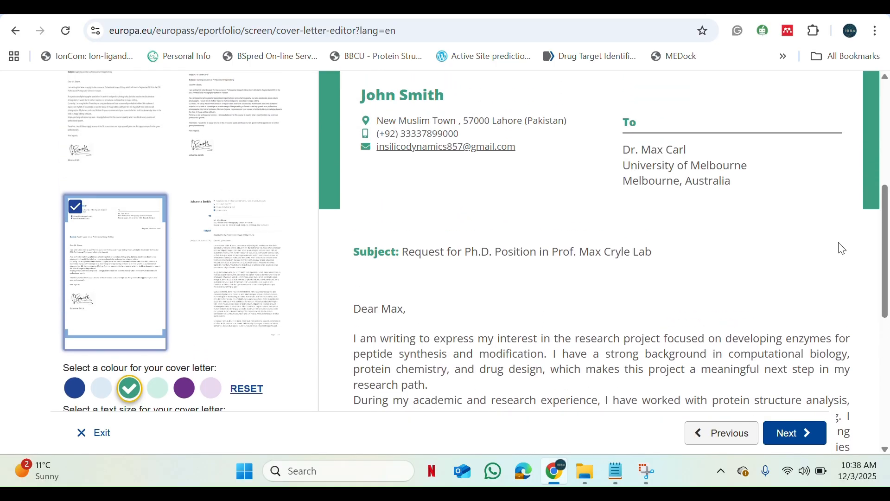
click(187, 393)
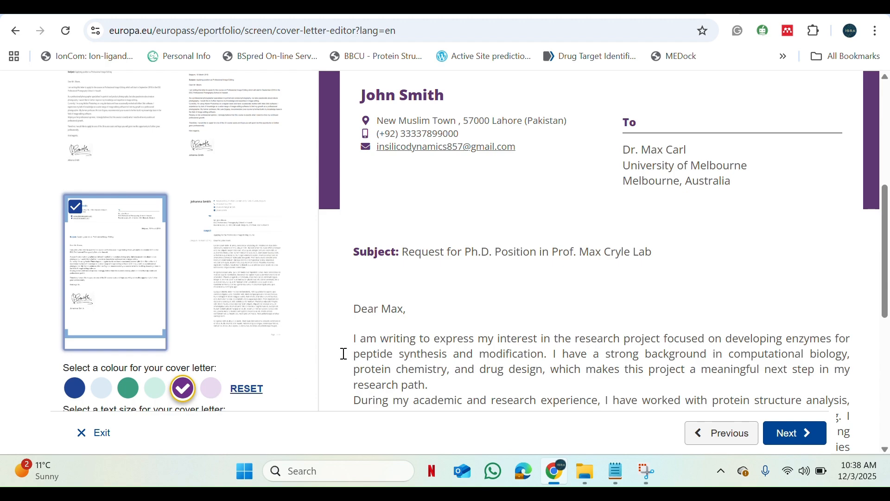
click(83, 387)
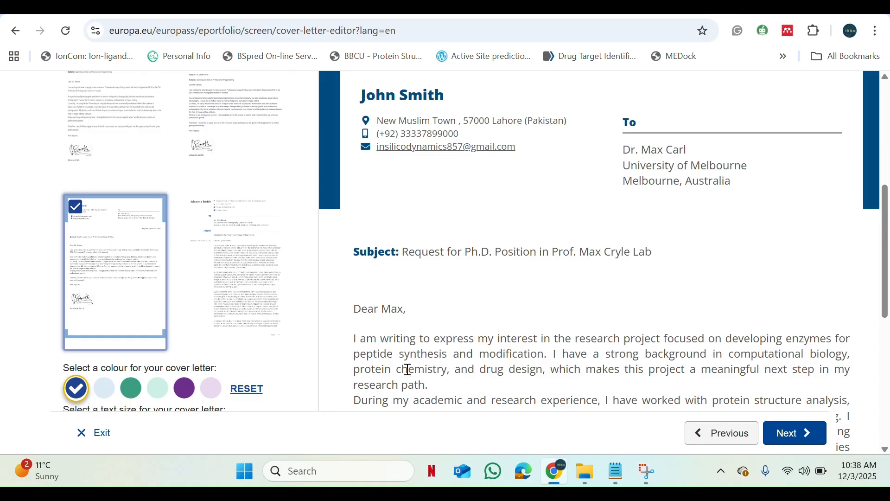
click(184, 389)
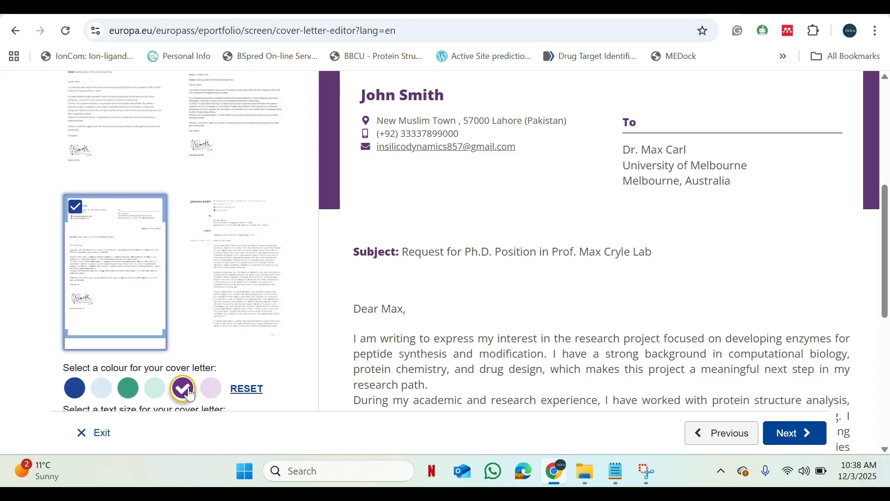
click(78, 392)
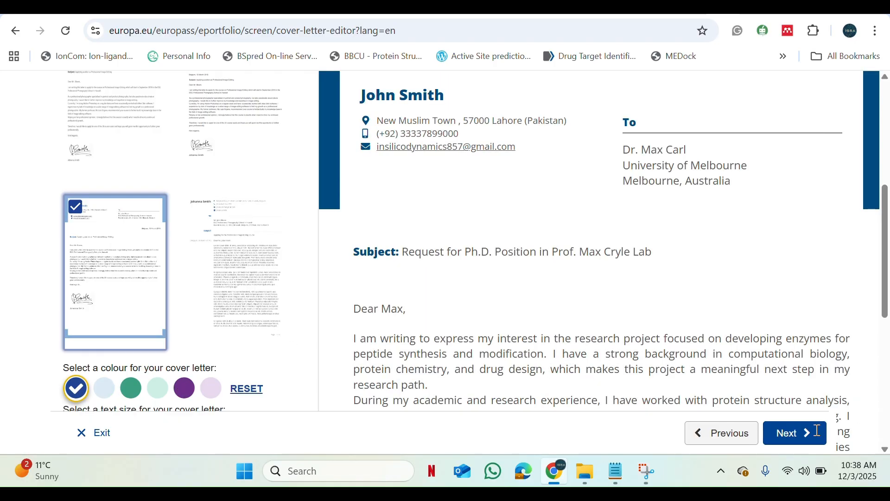
- Proceed to the save stage, name the cover letter "Cover Letter" and download it
click(787, 439)
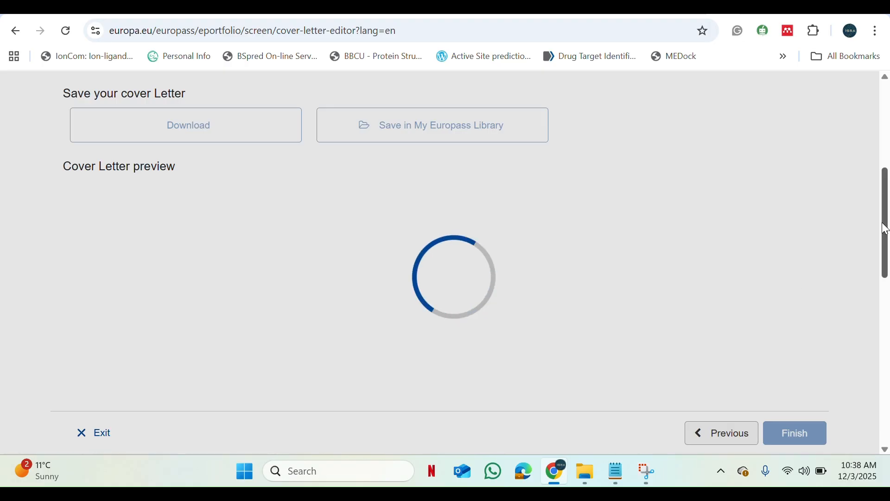
scroll(884, 229, up, 3)
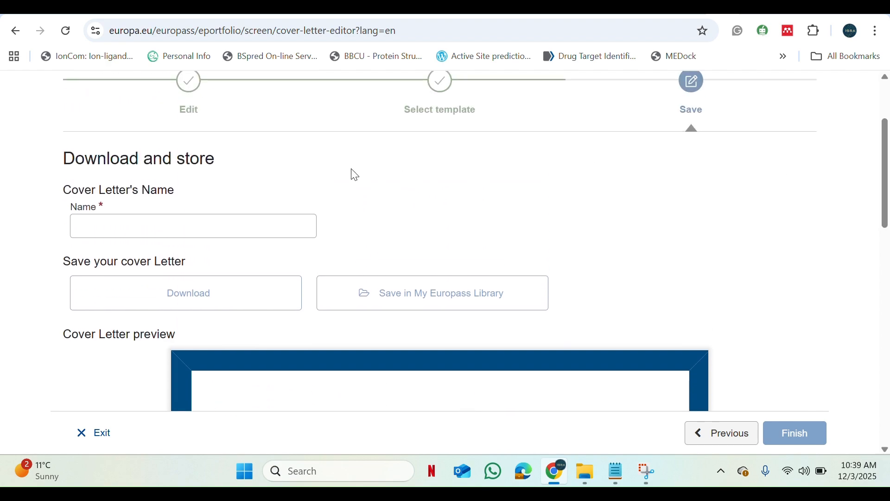
click(179, 234)
text(C)
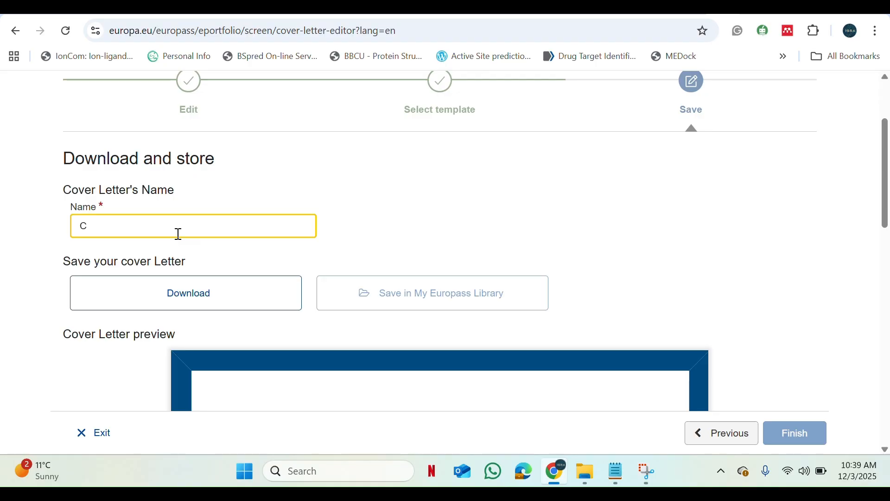
text(over Letter)
click(214, 295)
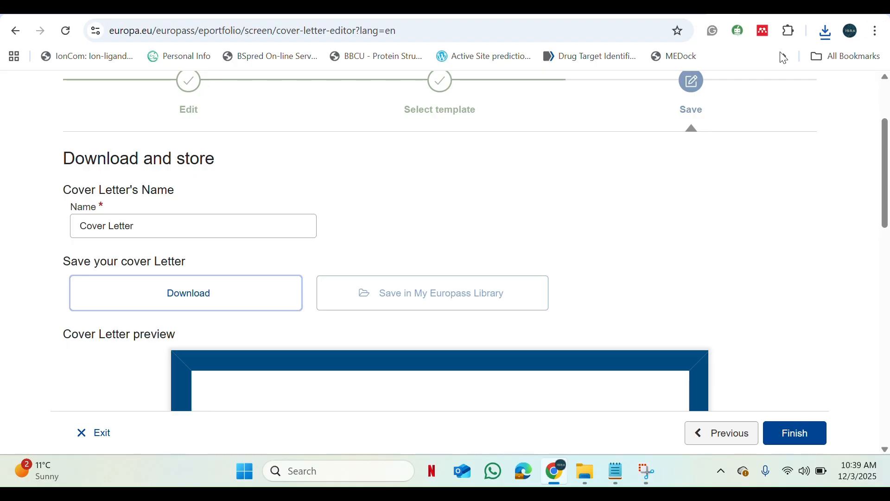
- Open the downloaded file Cover Letter.pdf and look through the finished letter
click(825, 31)
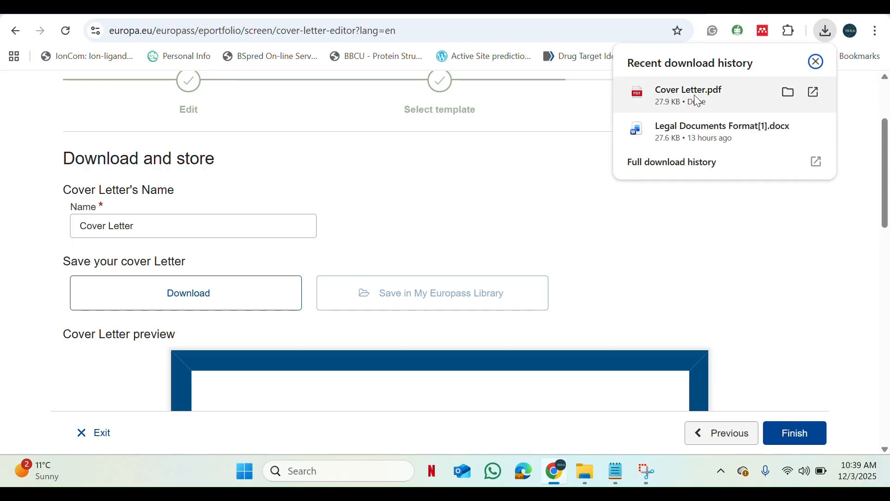
click(739, 97)
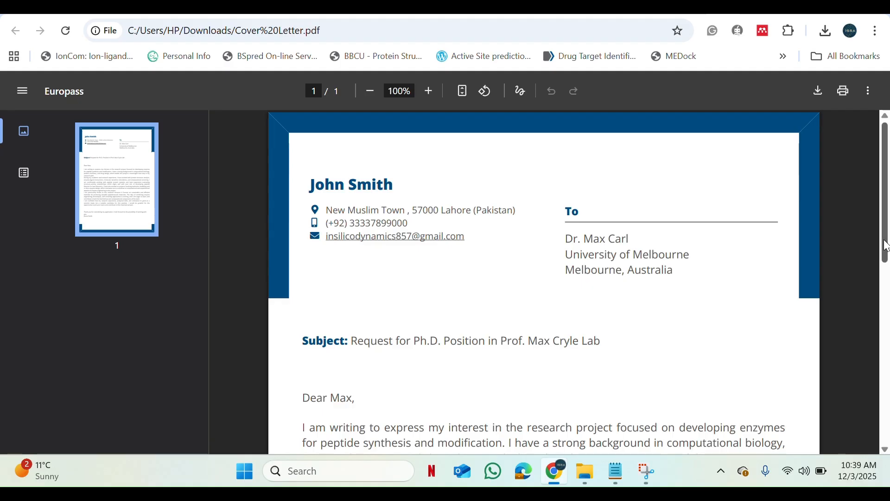
drag(887, 246, 830, 227)
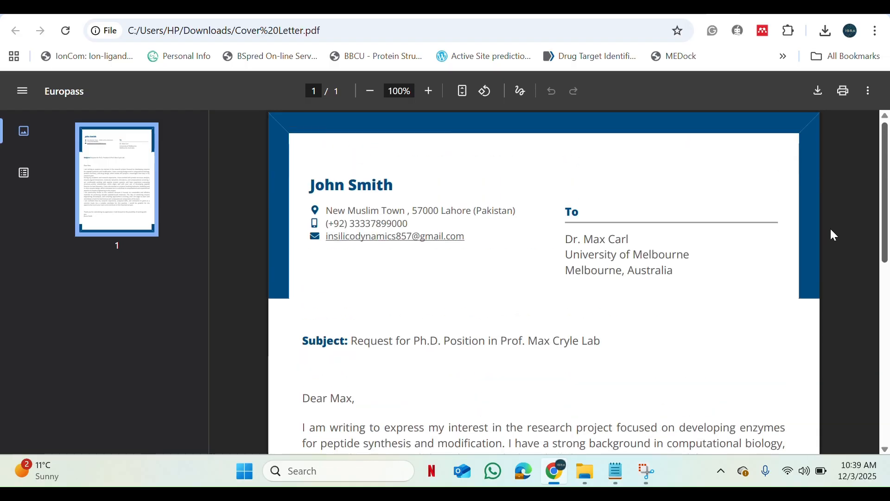